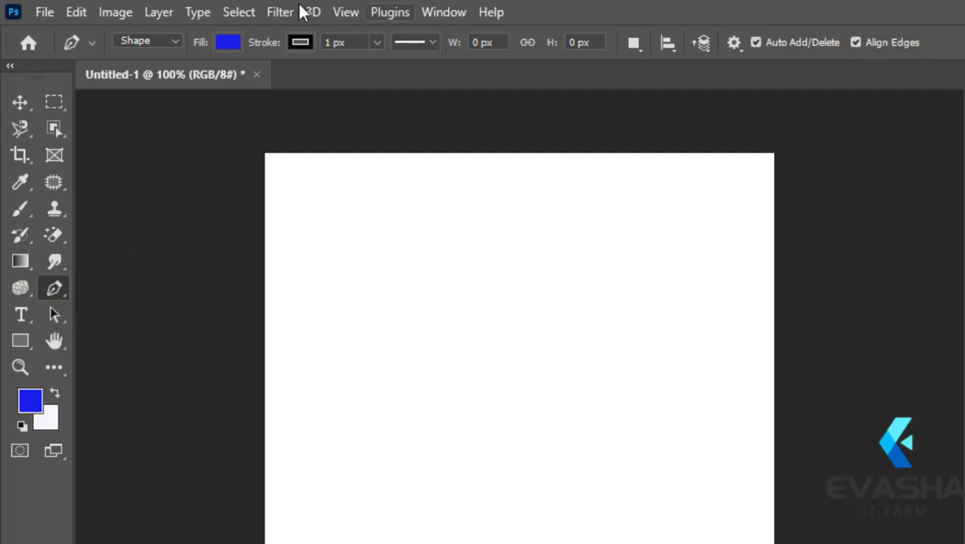
click(174, 43)
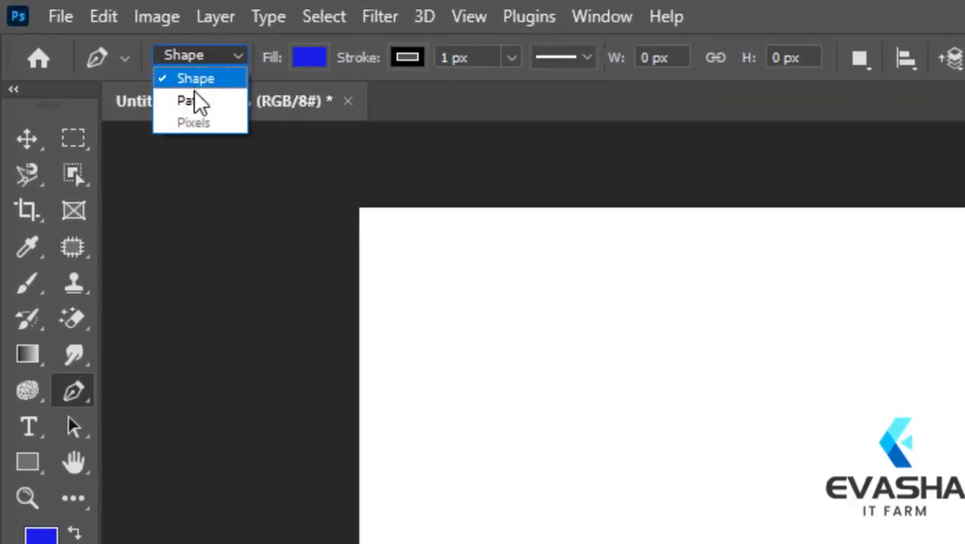
click(206, 53)
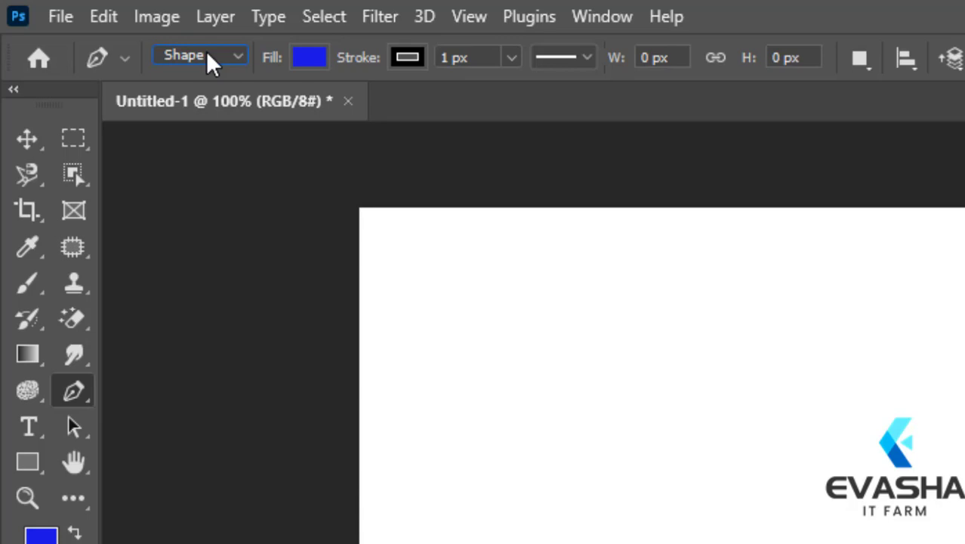
click(207, 51)
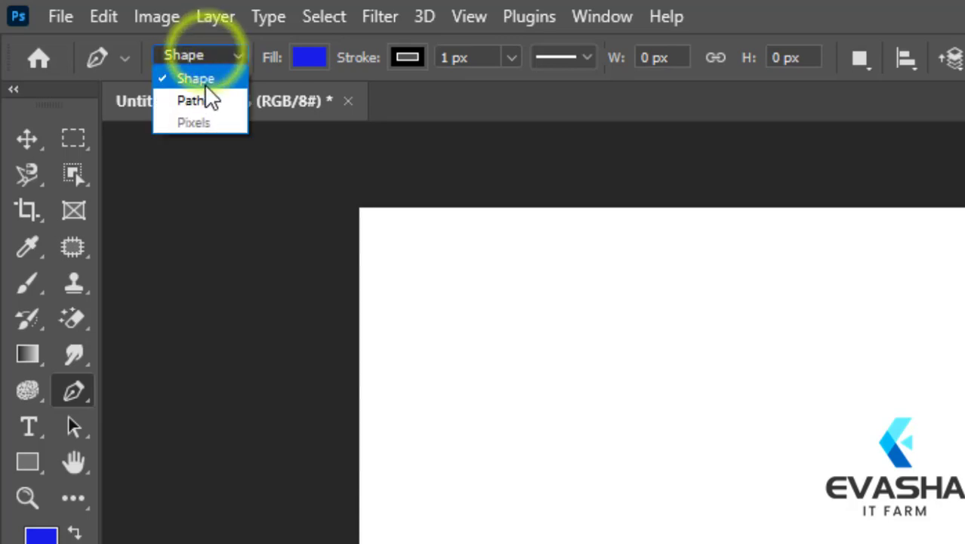
click(213, 48)
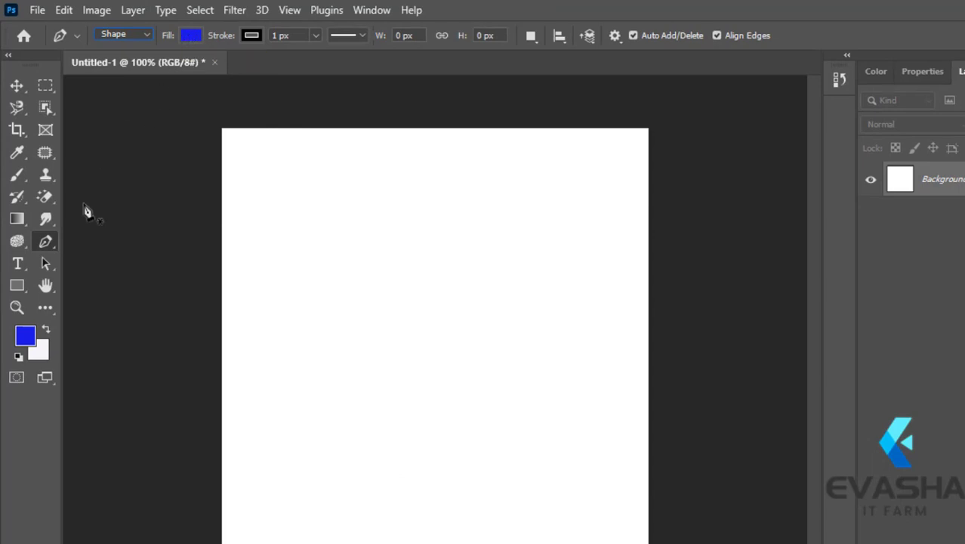
- Draw an open wavy shape with the Pen tool across the lower canvas, about 488 px wide and 75 px high
right_click(45, 241)
click(94, 242)
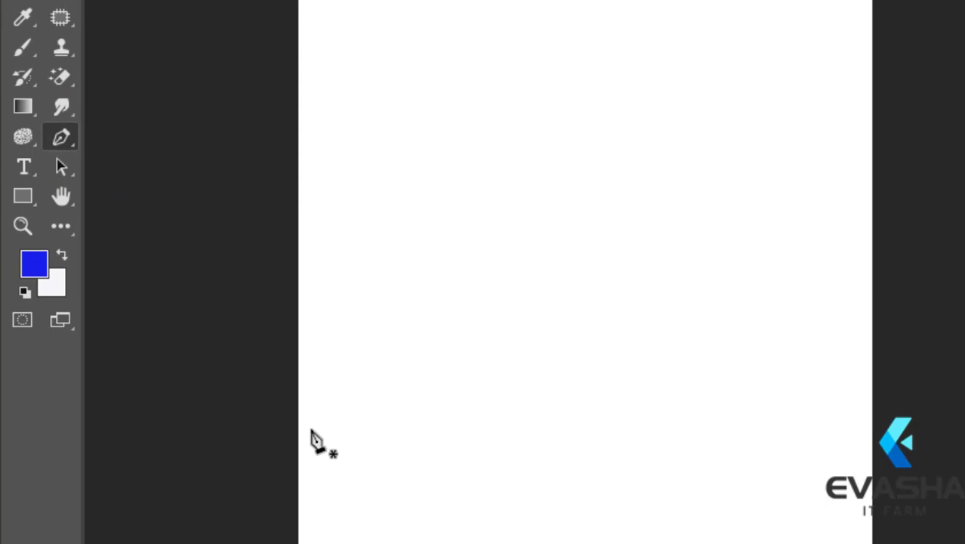
click(311, 427)
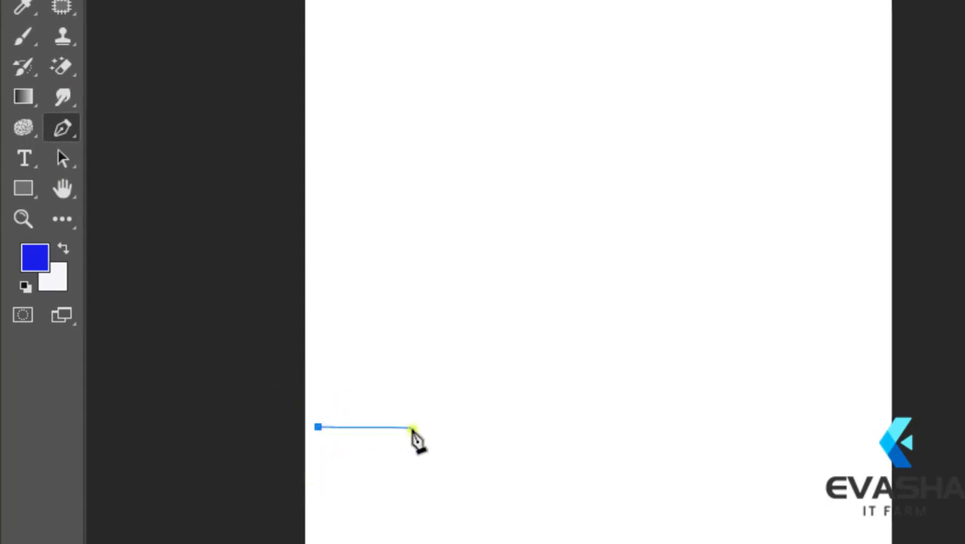
drag(412, 429, 445, 331)
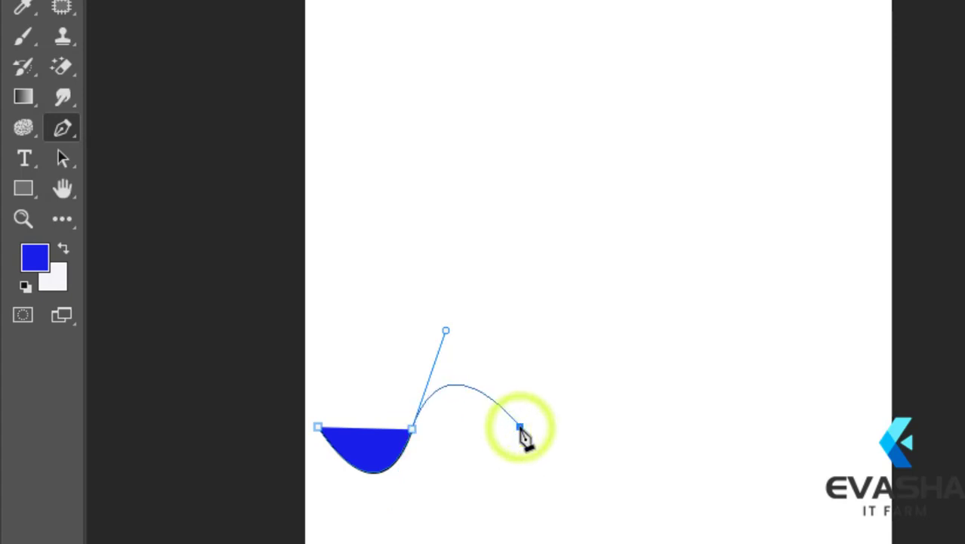
drag(519, 428, 676, 345)
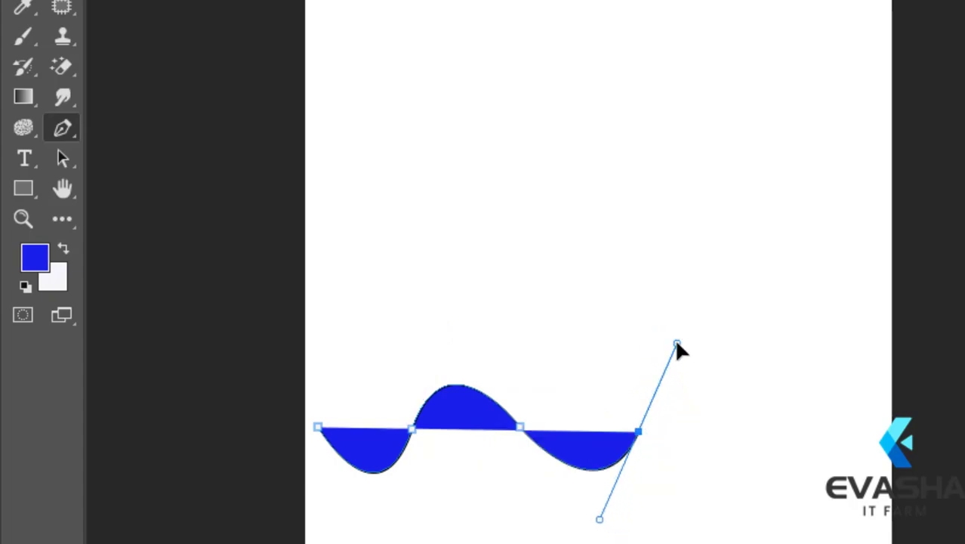
click(730, 422)
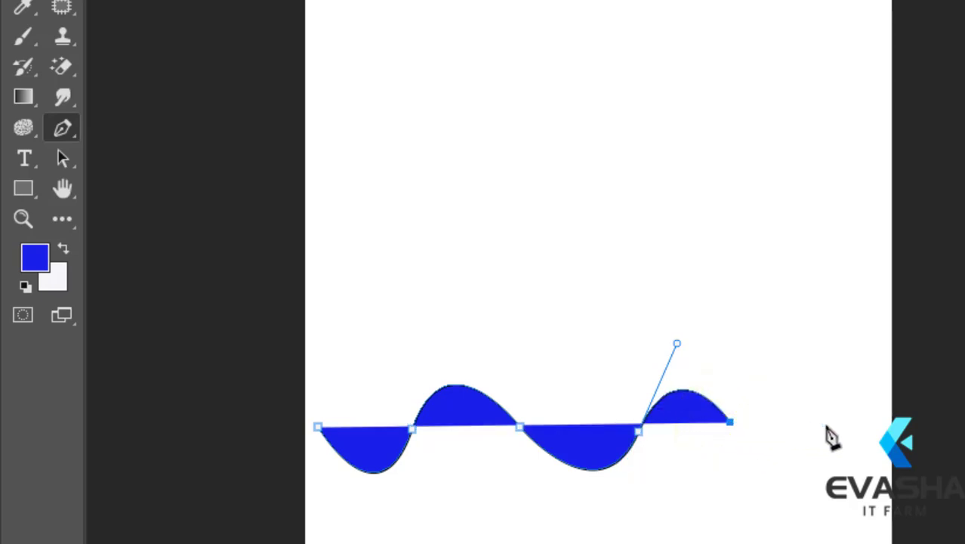
drag(826, 425, 844, 338)
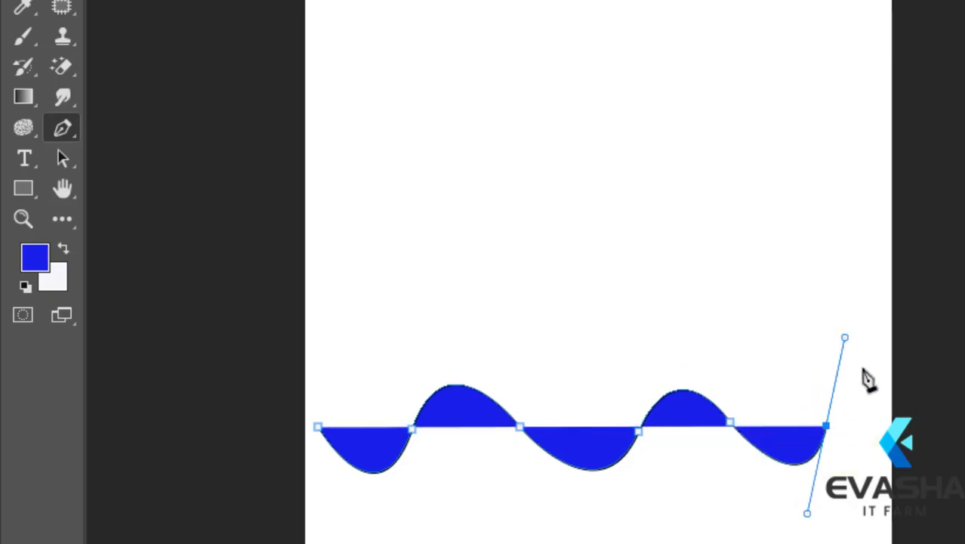
click(892, 420)
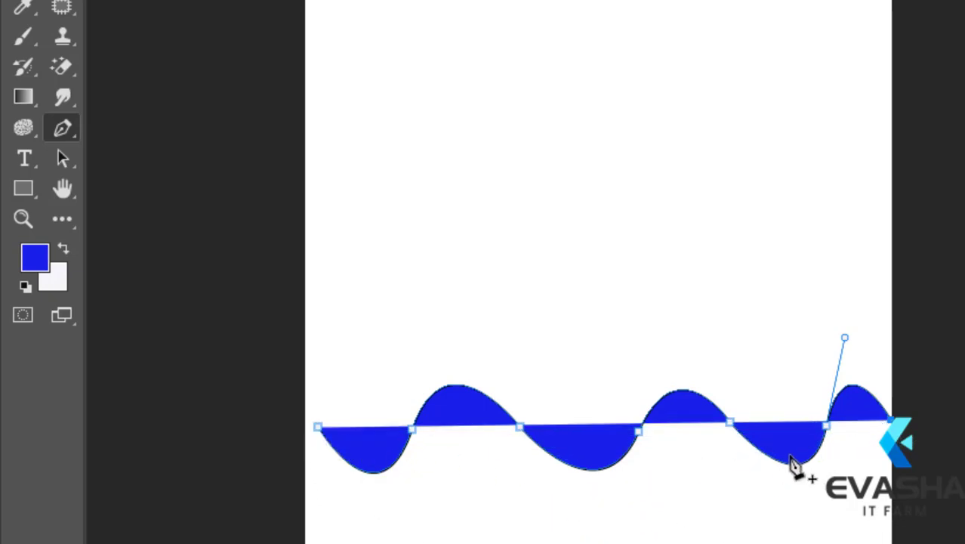
click(318, 428)
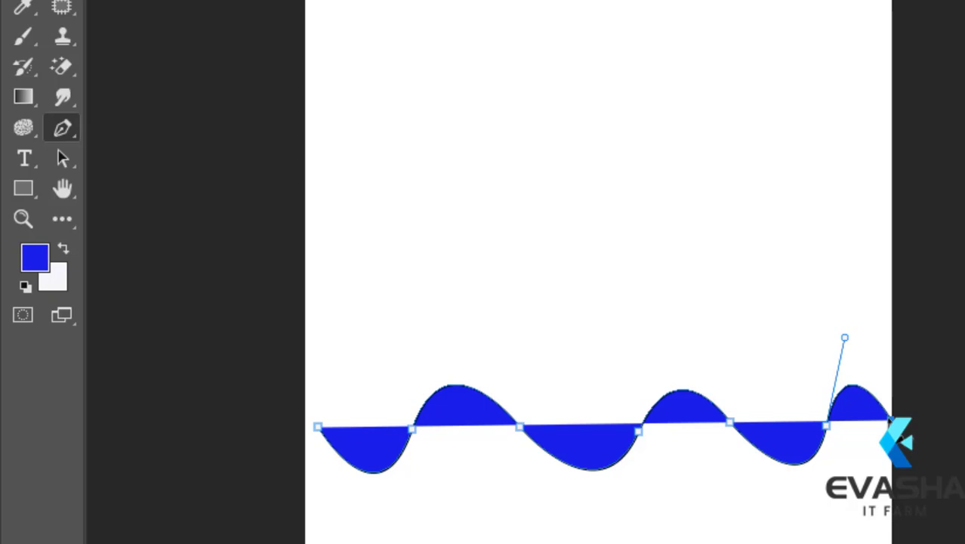
key(Escape)
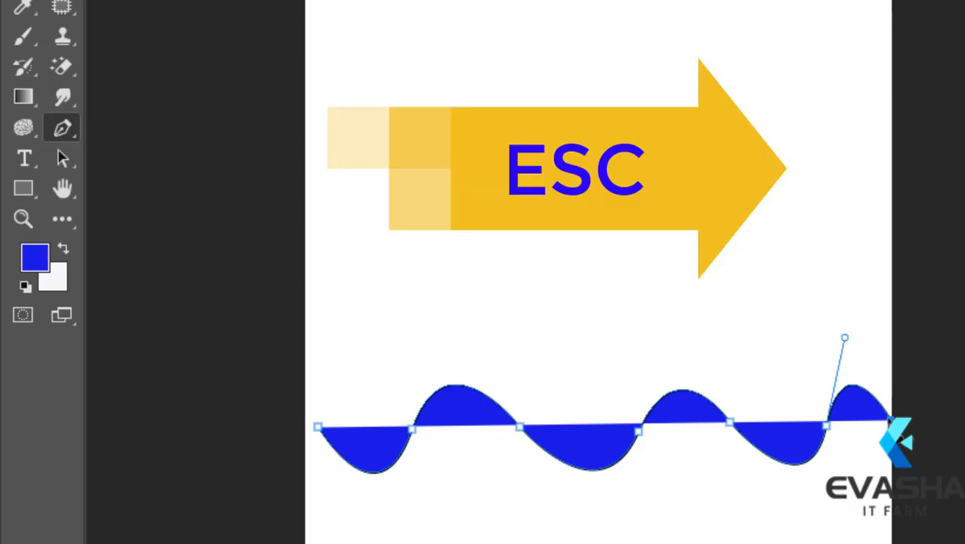
key(Escape)
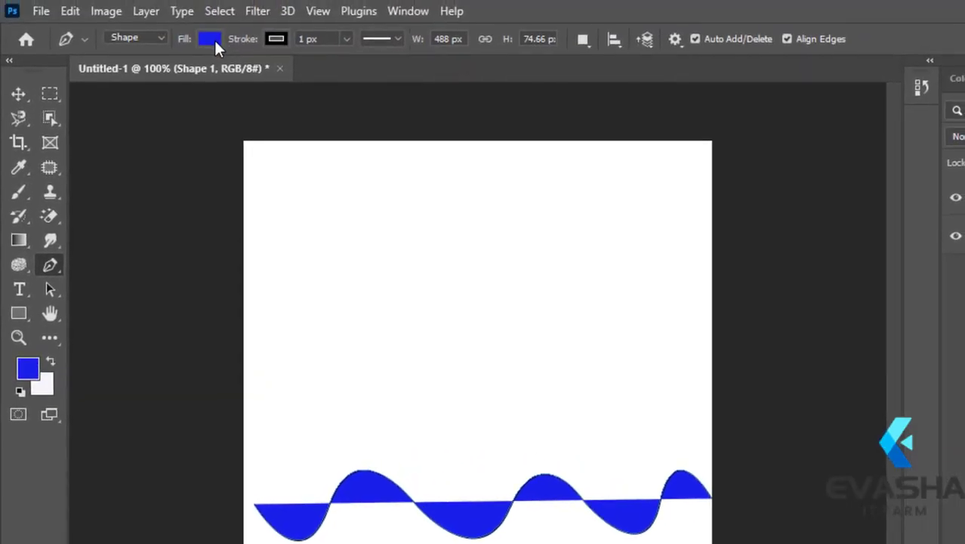
- Try red, green and dark purple from the recently used colors as the wave shape's fill
click(215, 39)
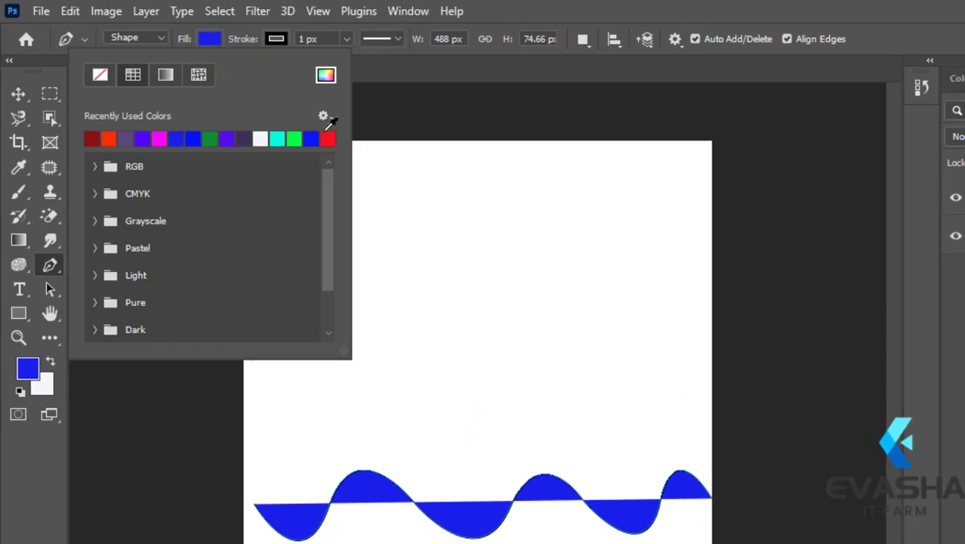
click(330, 137)
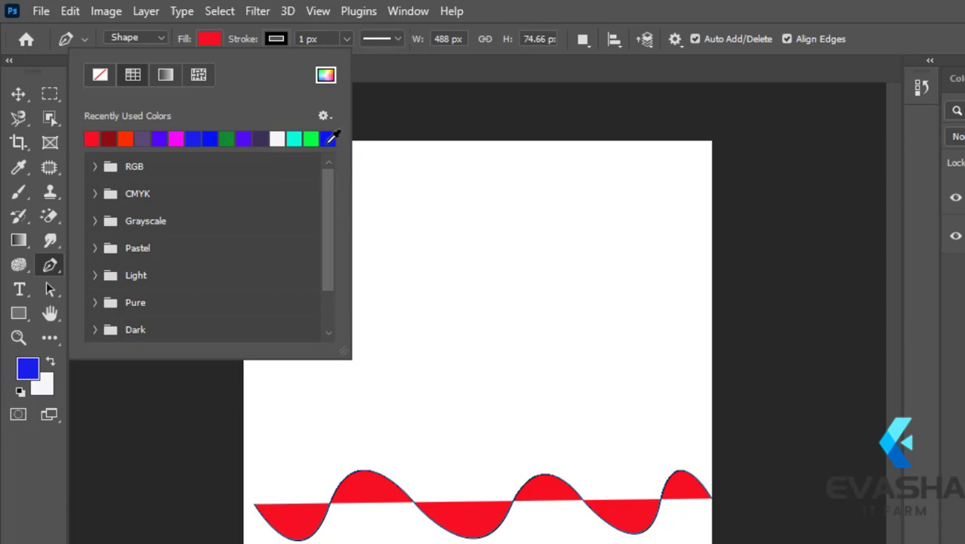
click(312, 139)
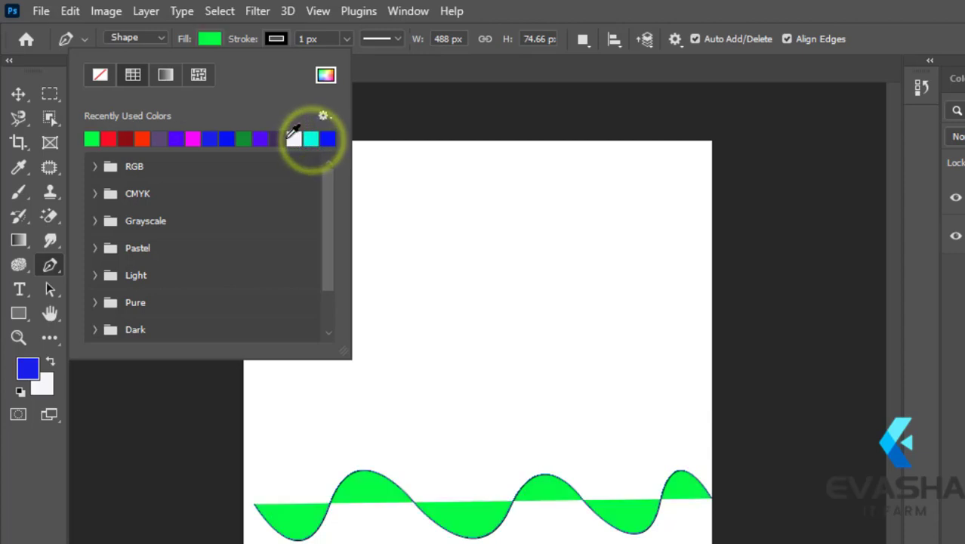
click(283, 140)
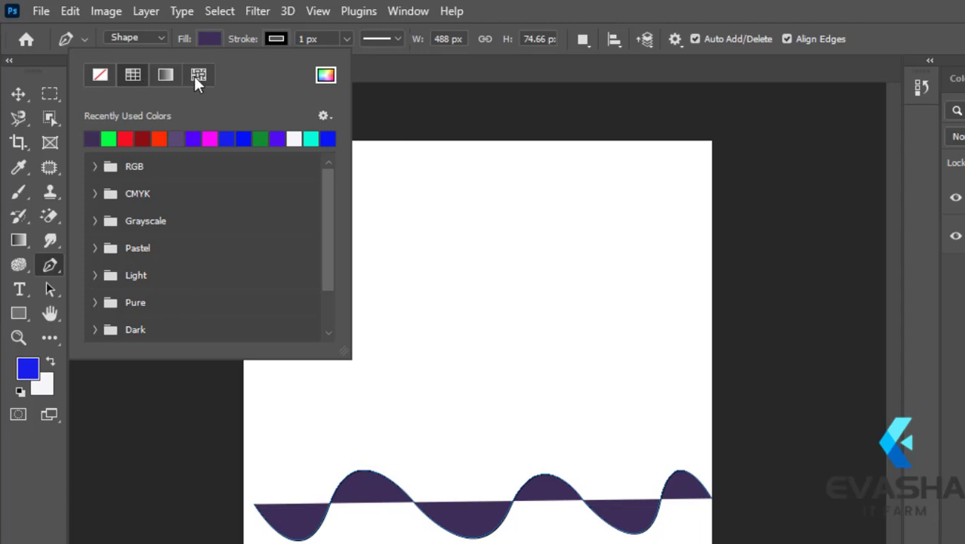
- Try a black-to-white linear gradient and a blue Water pattern as the wave shape's fill
click(130, 74)
click(166, 73)
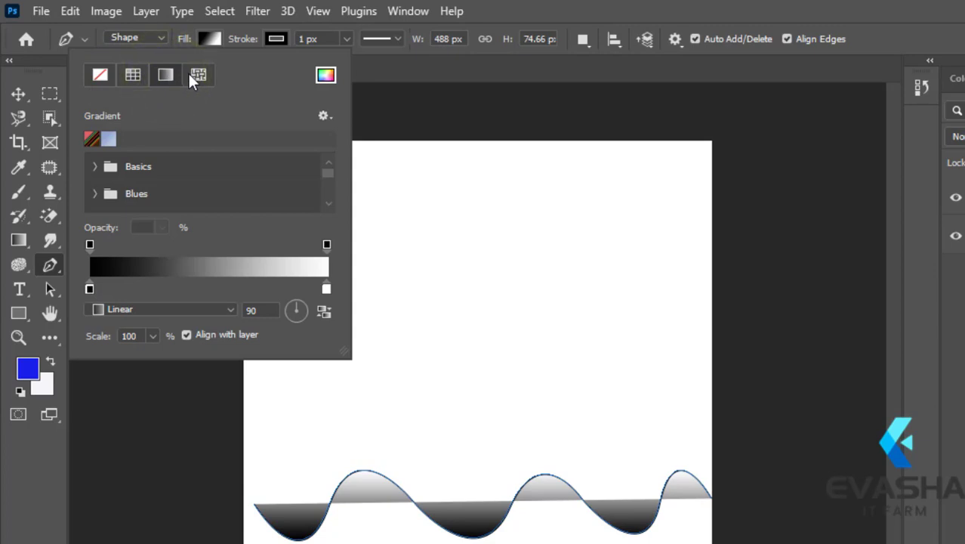
click(199, 74)
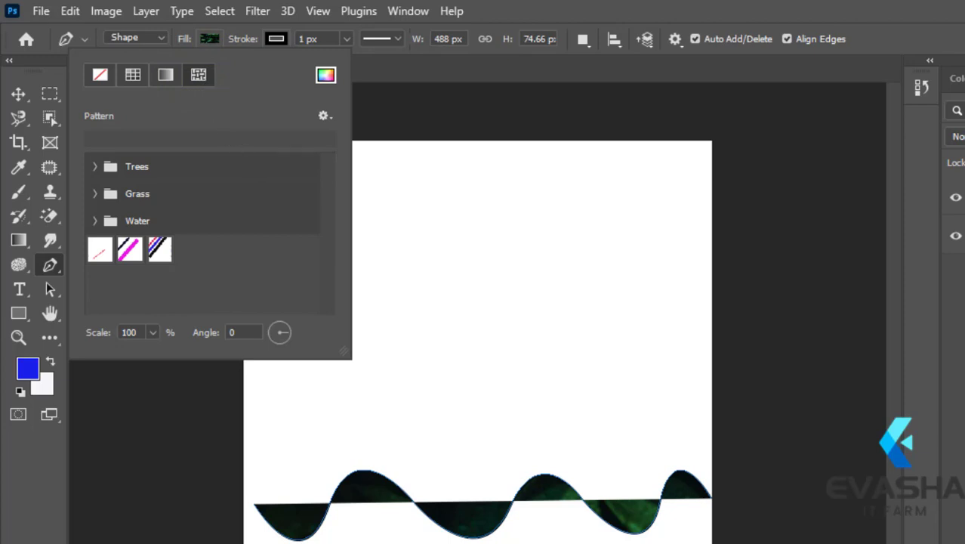
key(Escape)
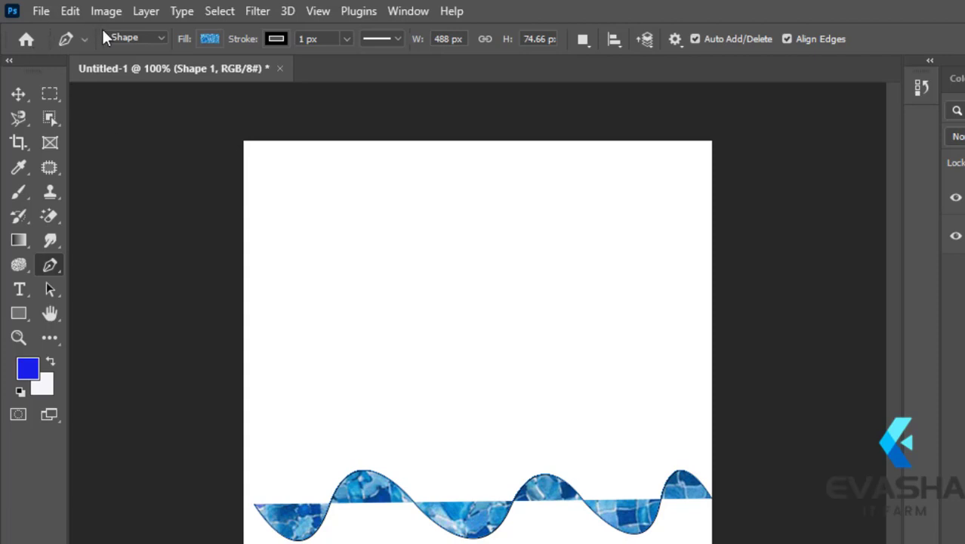
- Switch the wave's fill to the gradient and back to a pattern, and collapse the Trees, Grass and Water pattern groups
click(210, 38)
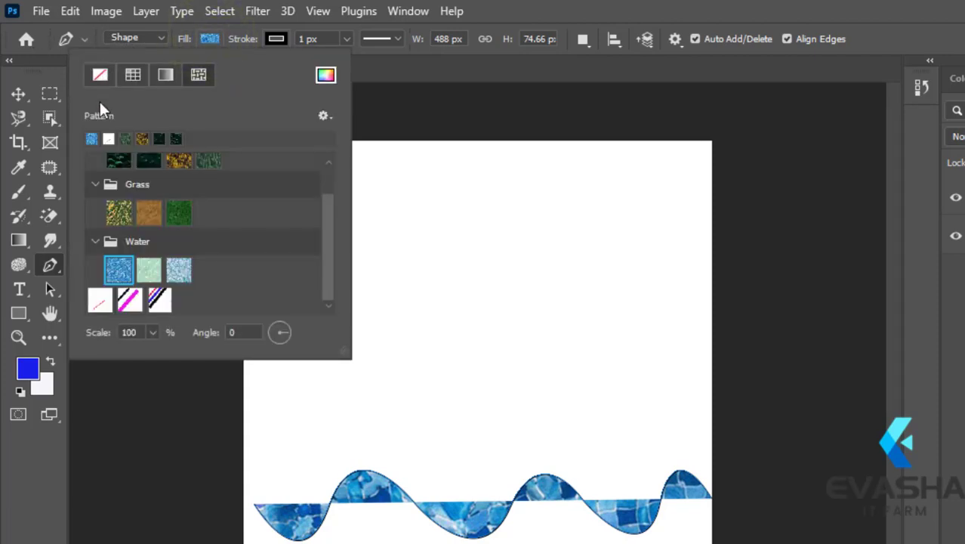
click(166, 74)
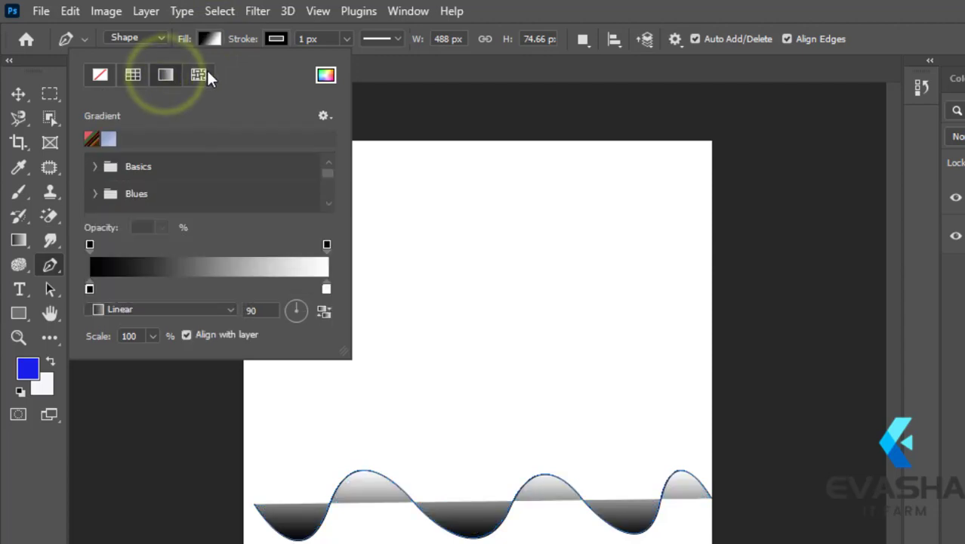
click(198, 74)
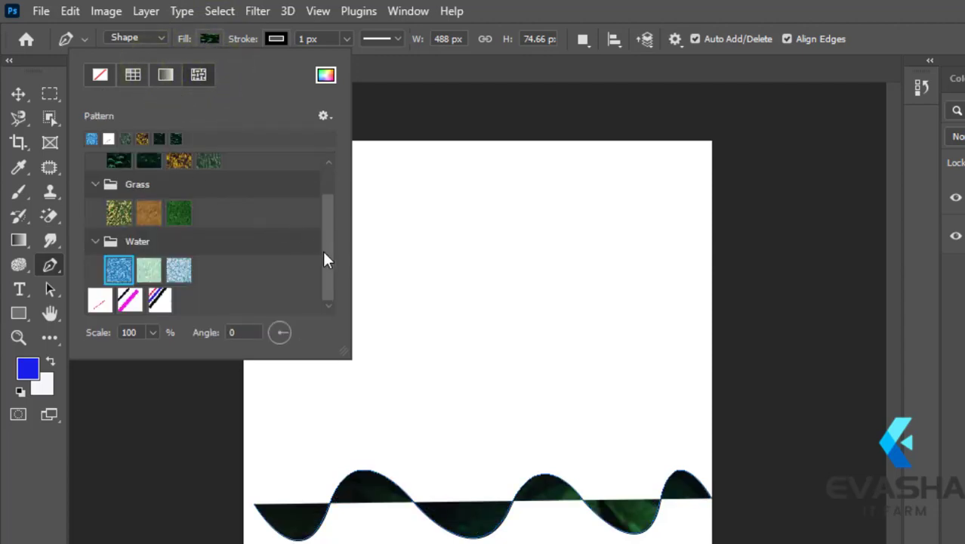
drag(324, 254, 330, 211)
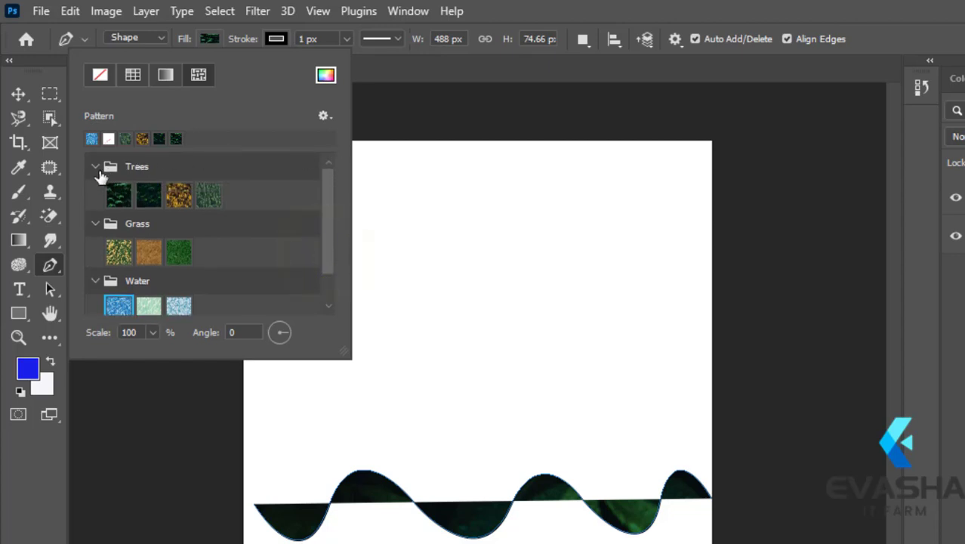
click(95, 168)
click(94, 250)
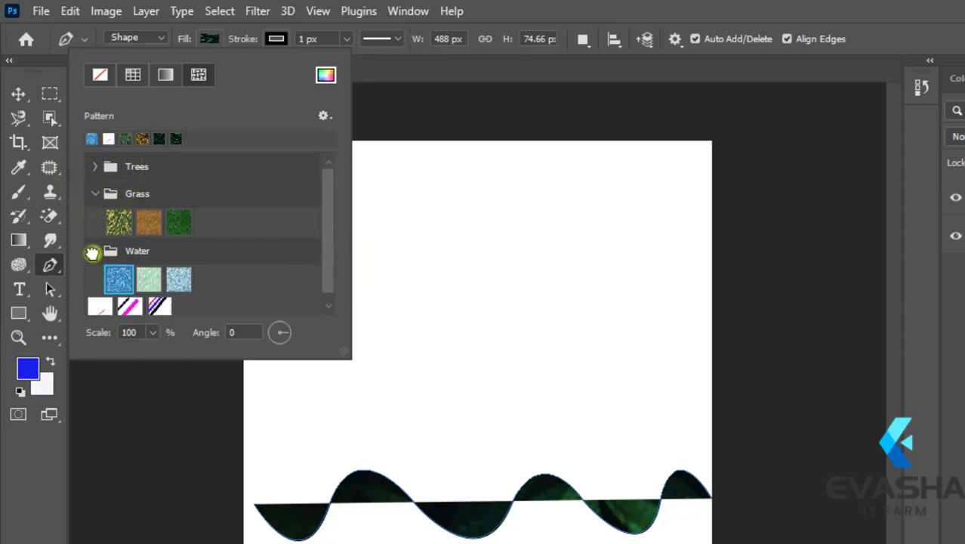
click(95, 193)
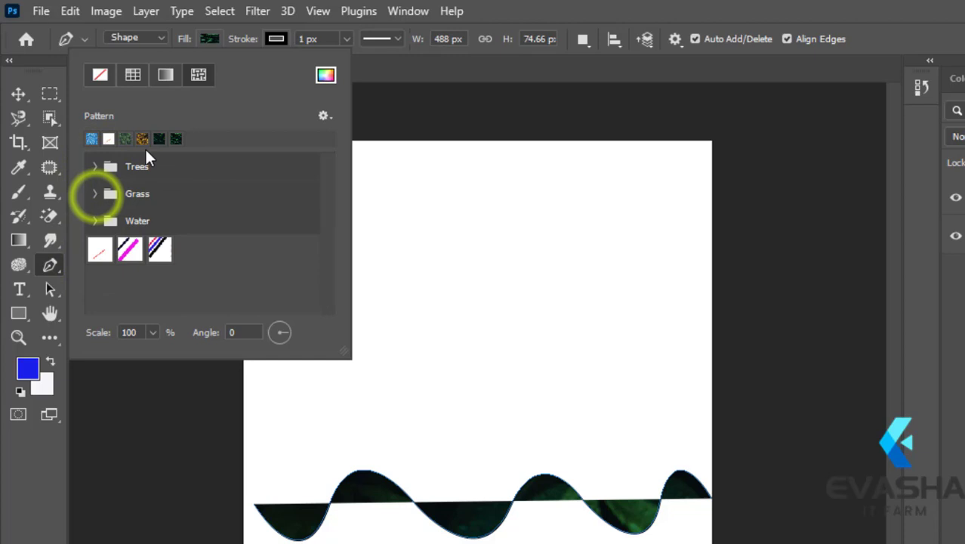
- Try the first three Trees patterns as the wave's fill, ending with the yellow autumn foliage one
click(96, 168)
click(118, 194)
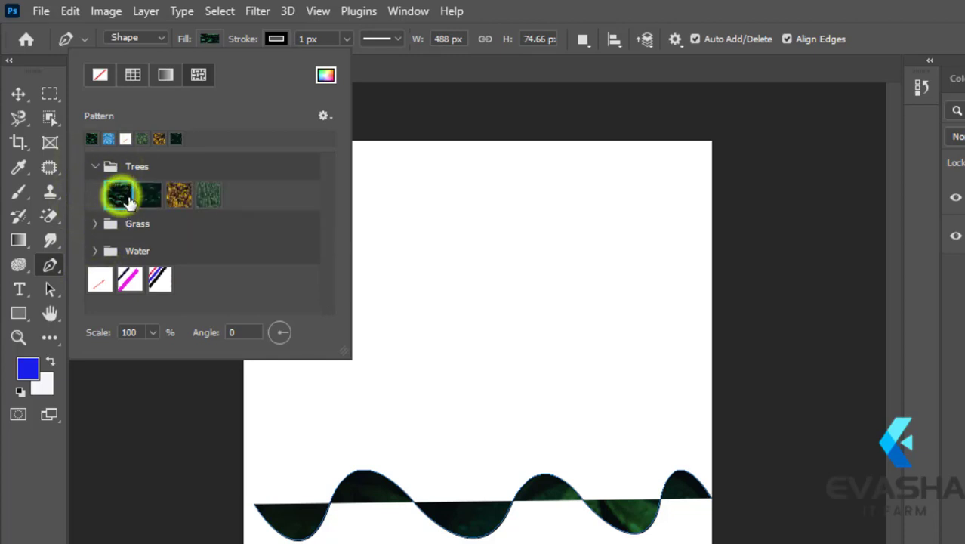
click(151, 194)
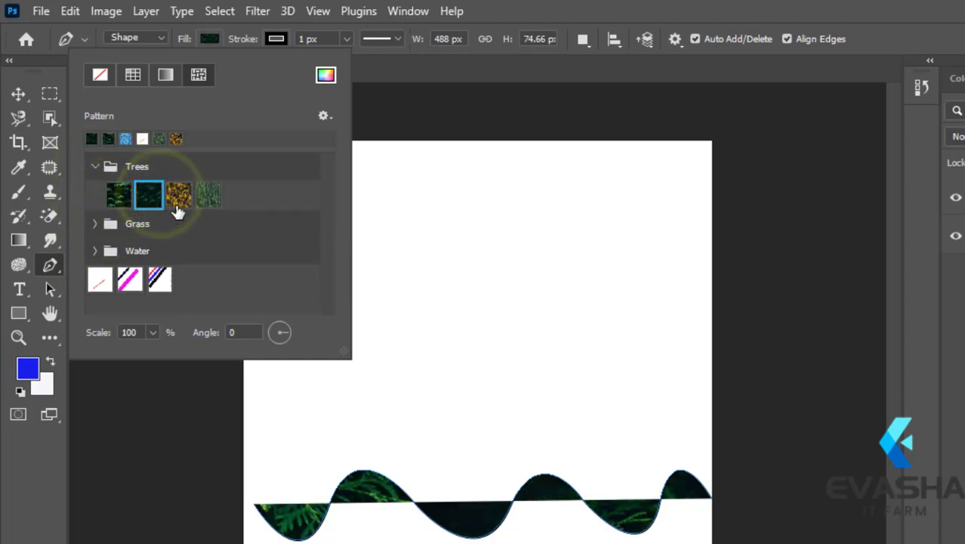
click(177, 194)
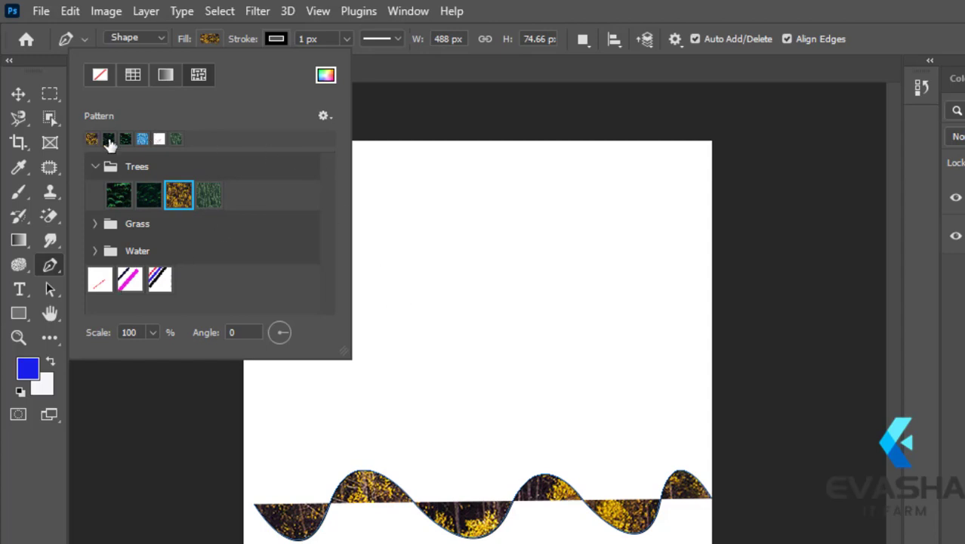
click(94, 165)
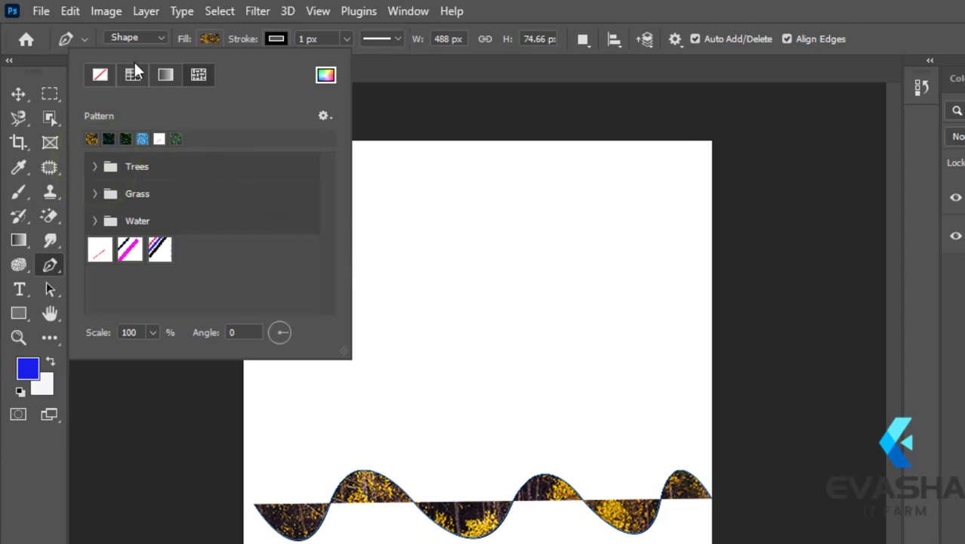
click(156, 36)
click(160, 36)
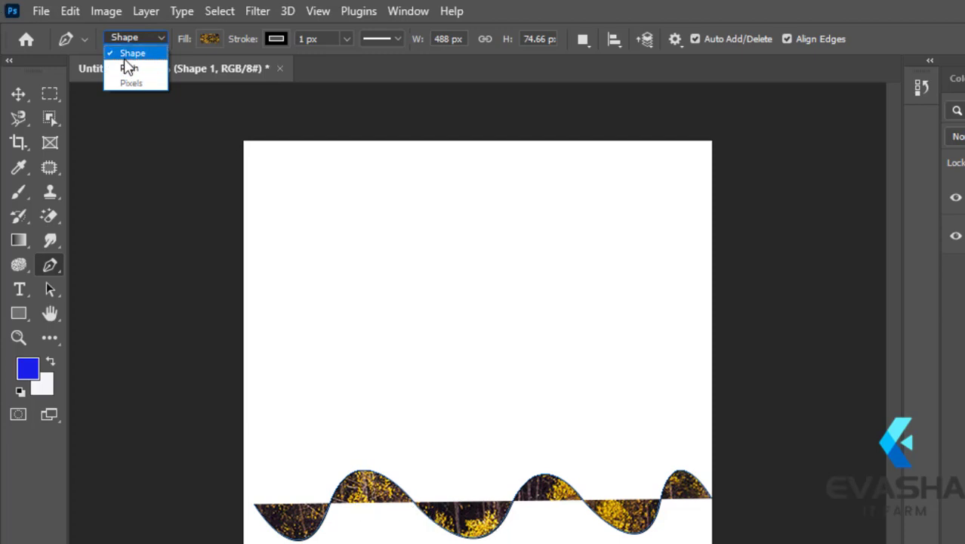
click(210, 40)
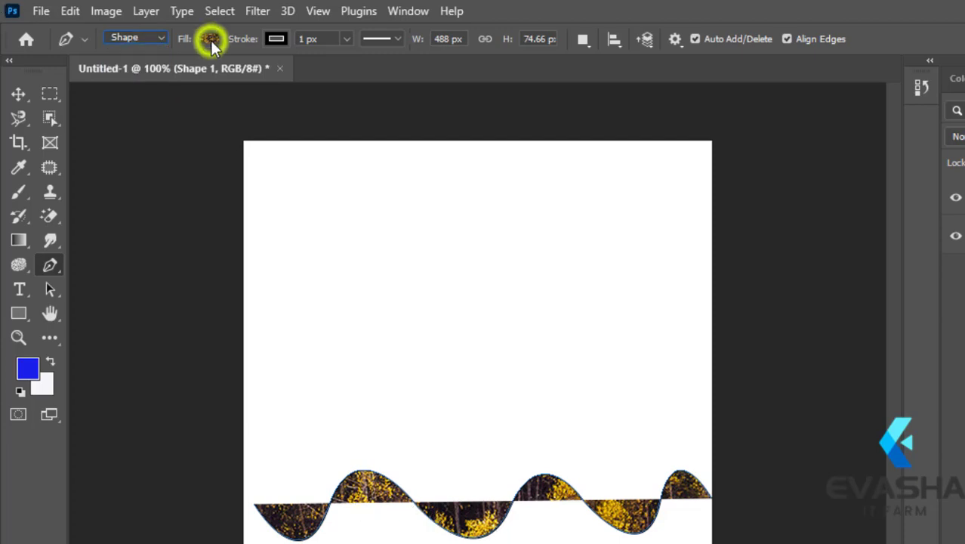
- Set the wave shape's fill to no color, and replace that with solid blue from the recently used colors
click(216, 38)
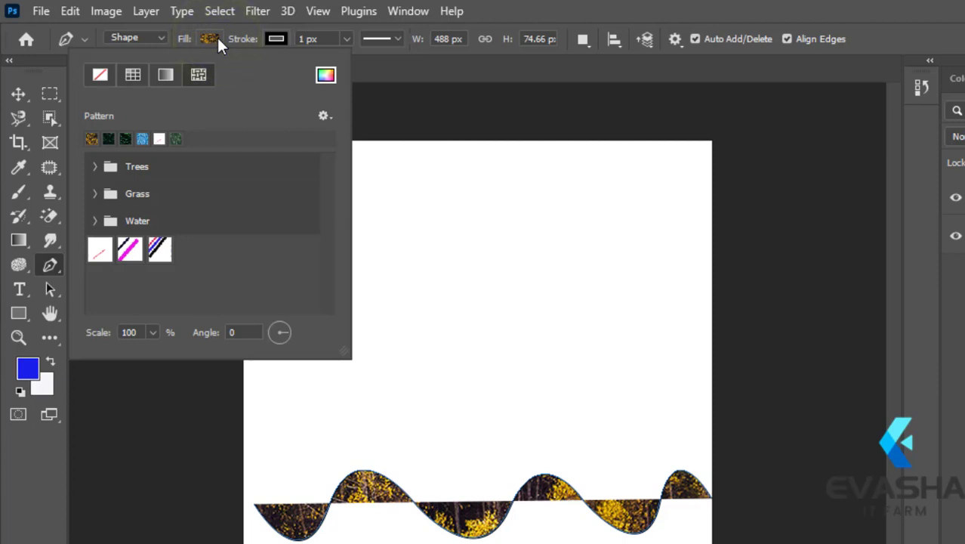
click(98, 75)
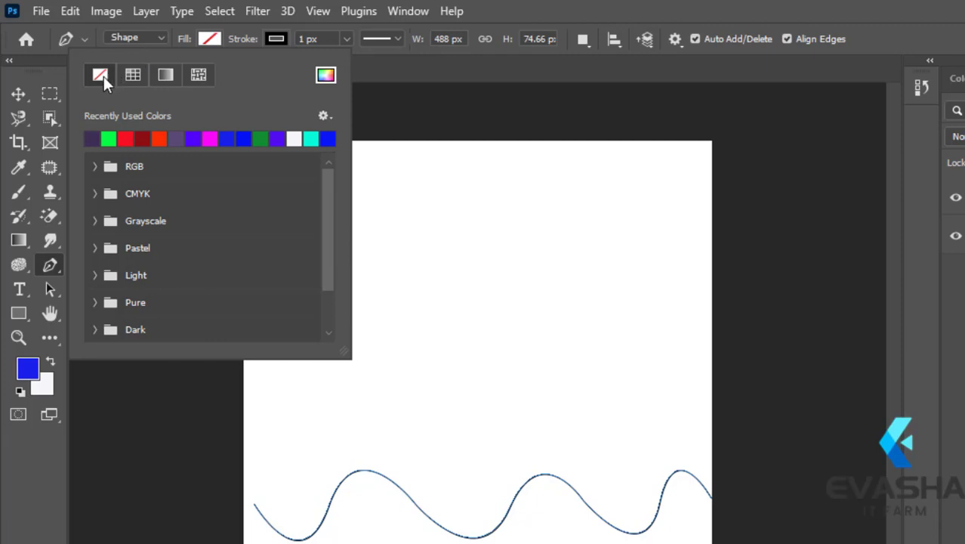
click(245, 138)
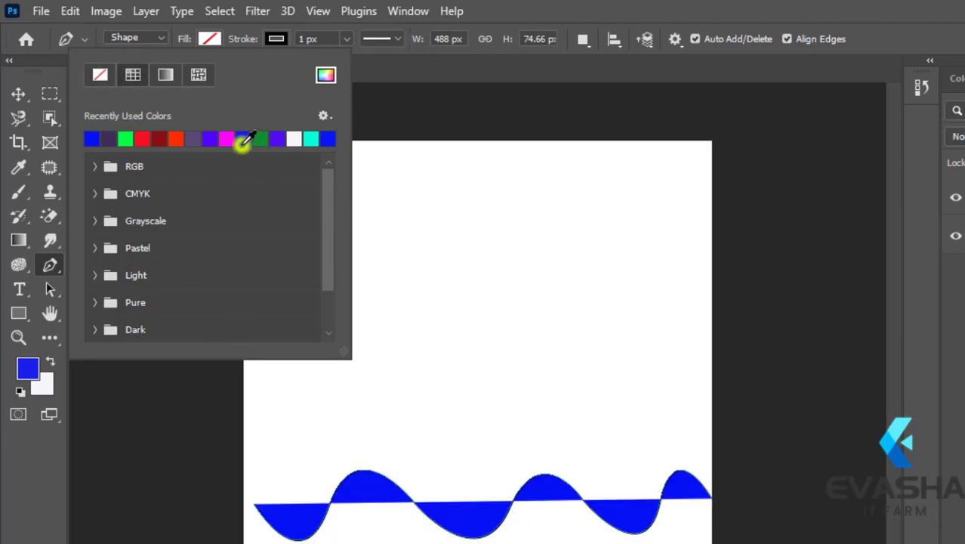
- Switch the wave's fill to the dark green pattern and give the shape a red stroke 10 px wide
click(199, 73)
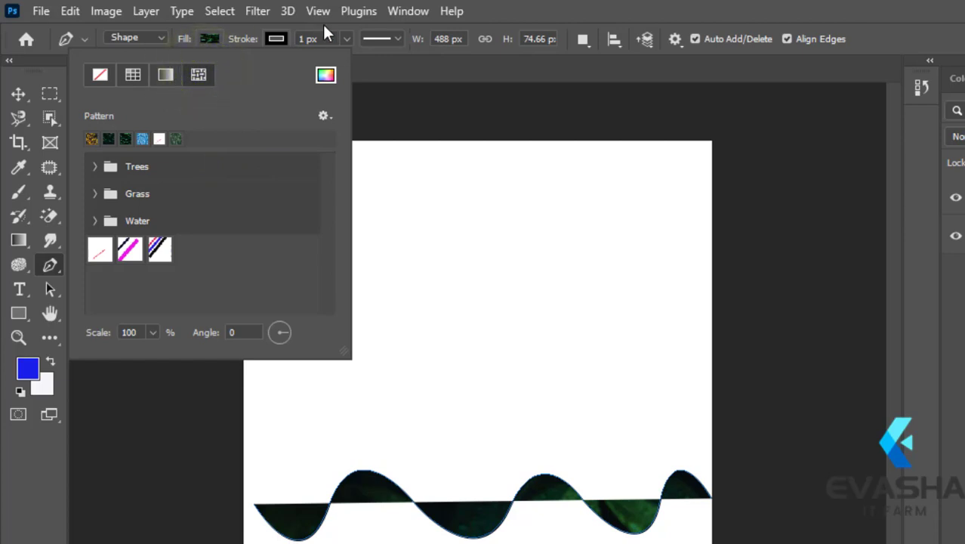
click(210, 39)
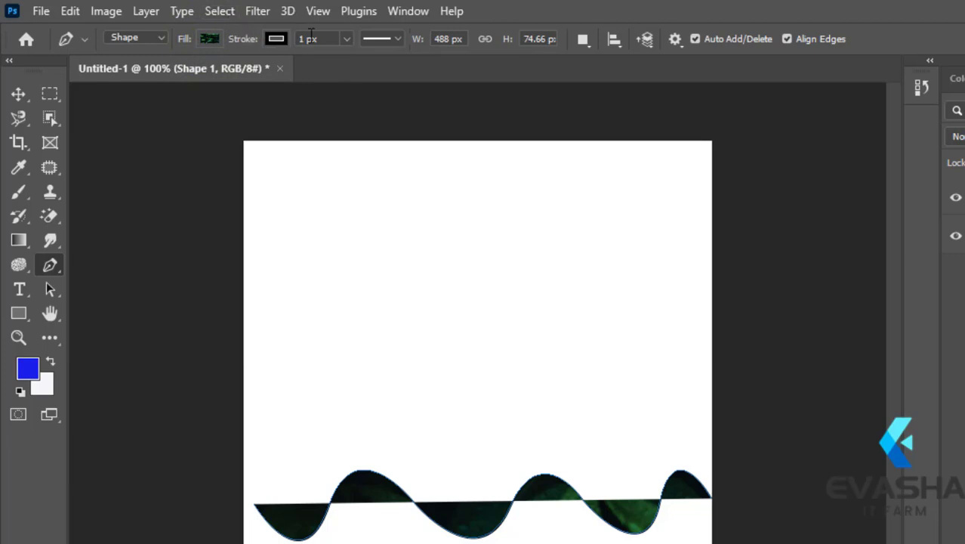
click(283, 40)
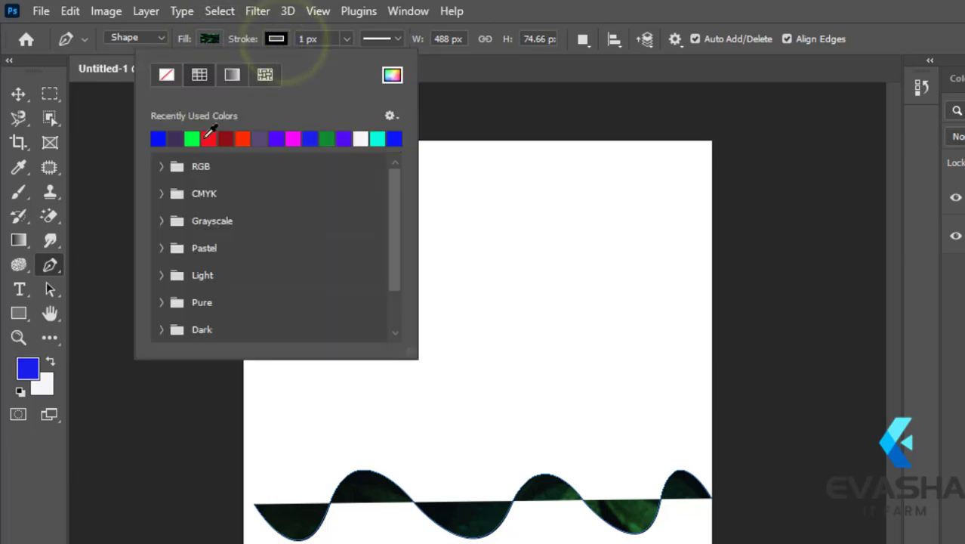
click(204, 142)
click(308, 39)
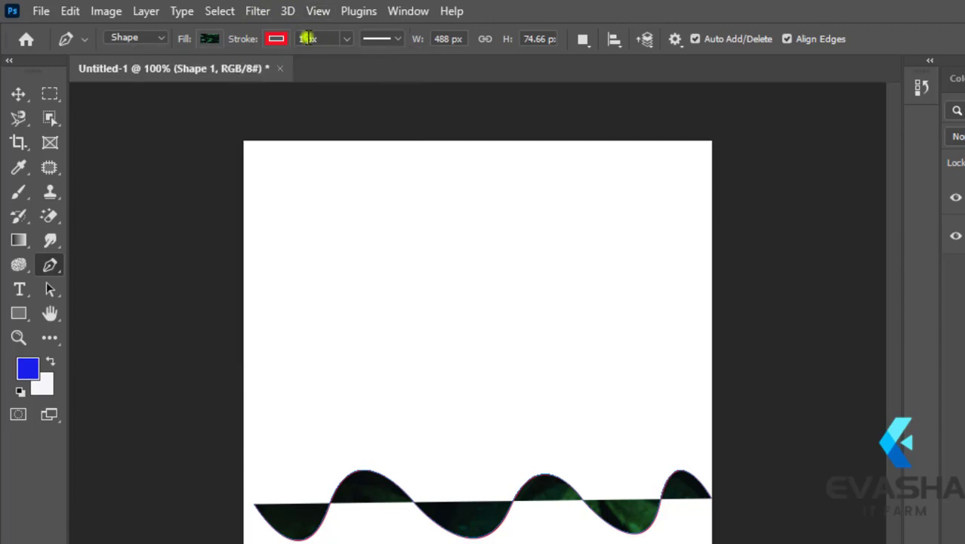
click(305, 34)
key(Return)
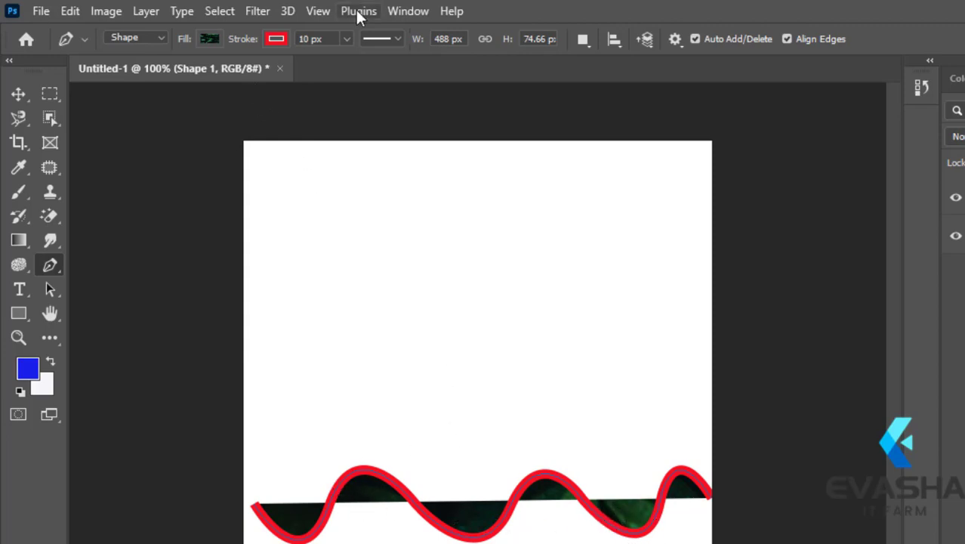
- Set the wave shape's fill to no color, keeping only the red stroke
click(210, 38)
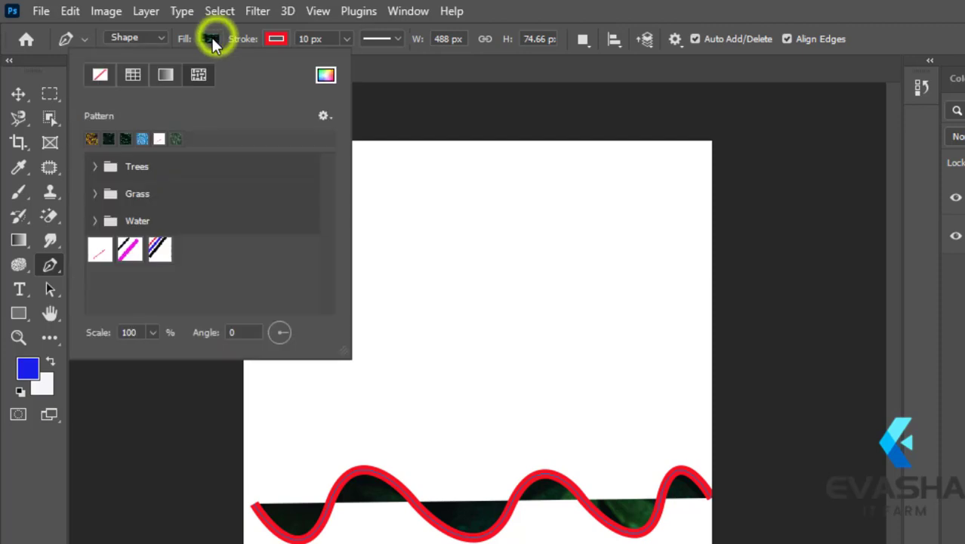
click(99, 74)
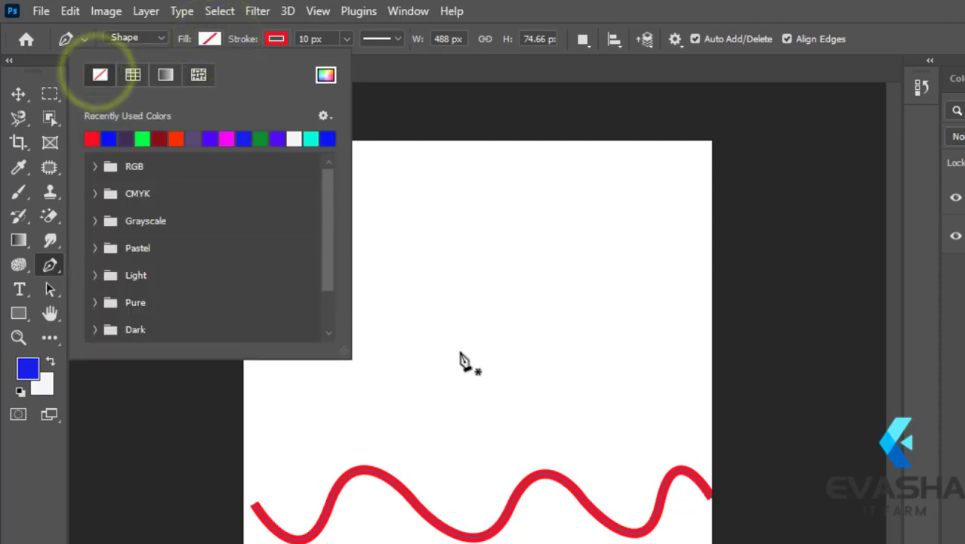
click(212, 40)
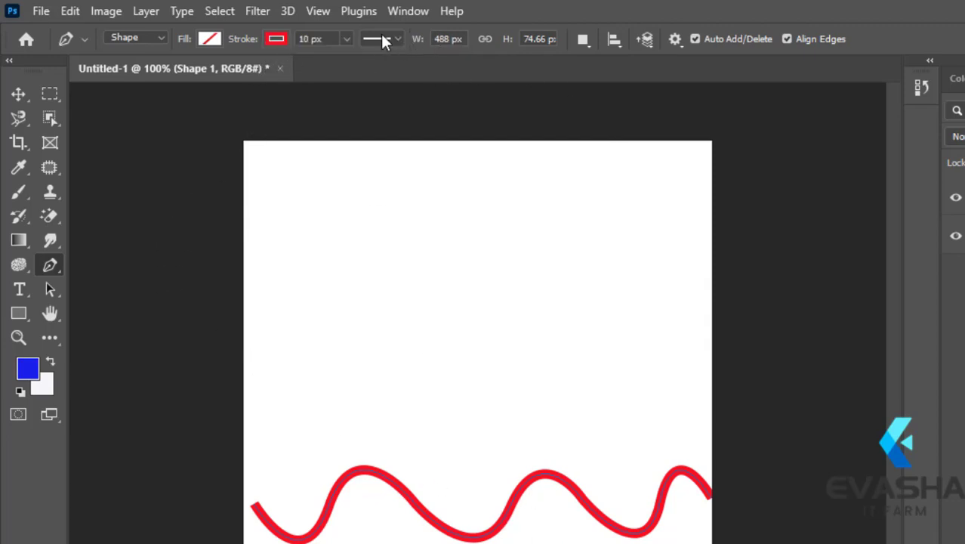
- Try the dashed line style on the wave's stroke, and set it to the dotted style
click(381, 39)
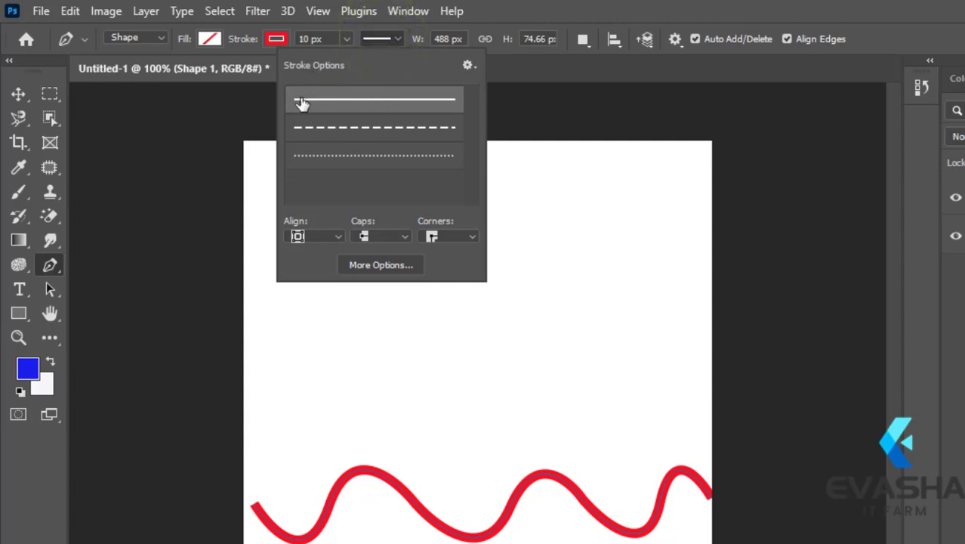
click(414, 126)
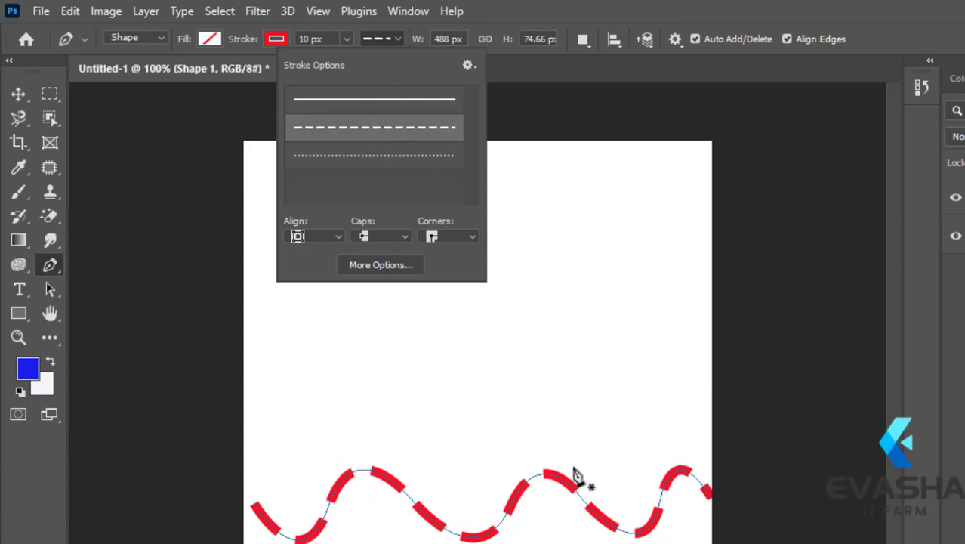
click(399, 156)
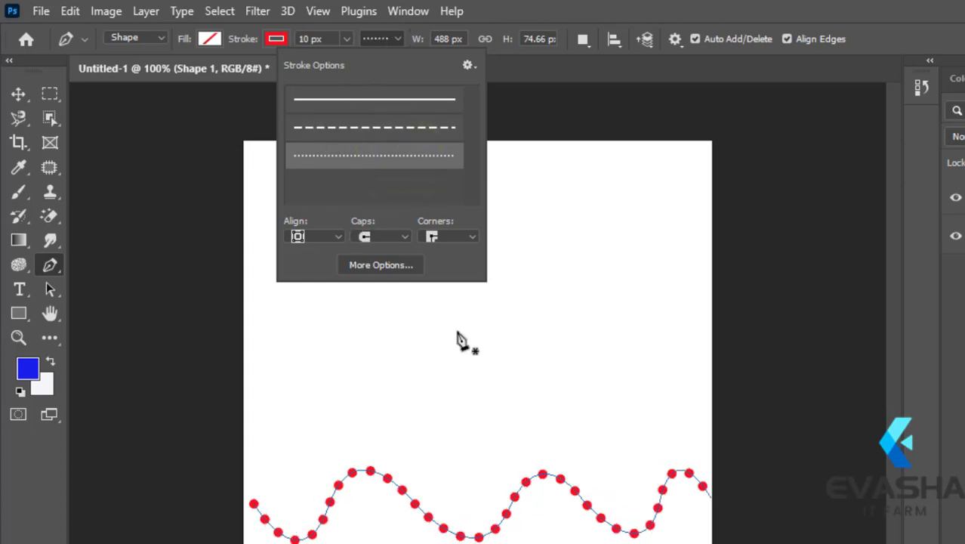
click(374, 33)
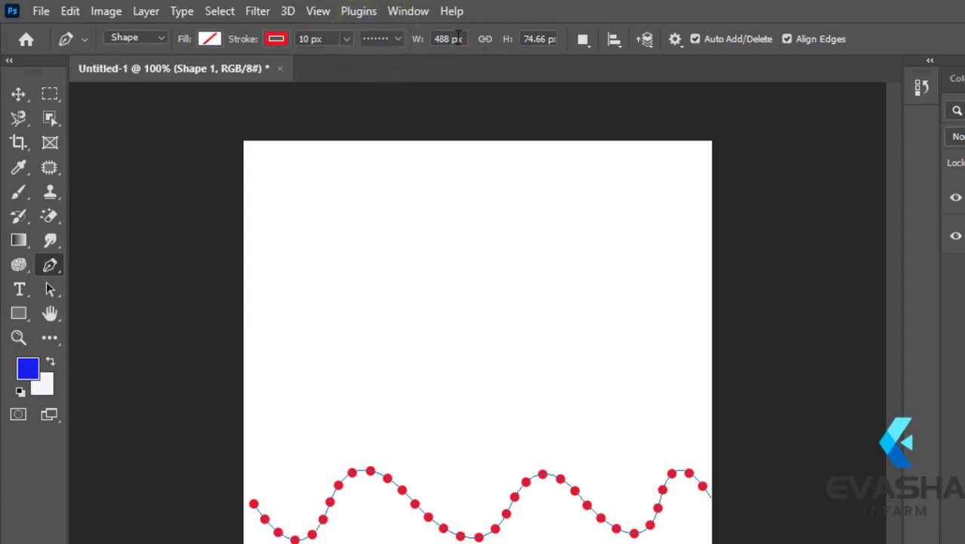
- Turn off the Rubber Band option in the Pen tool's path options
click(674, 40)
click(674, 40)
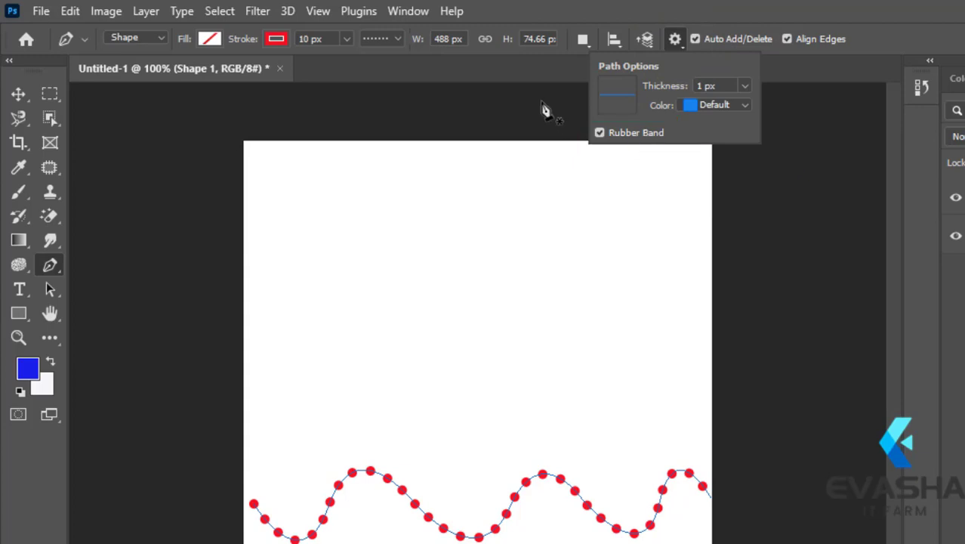
click(599, 134)
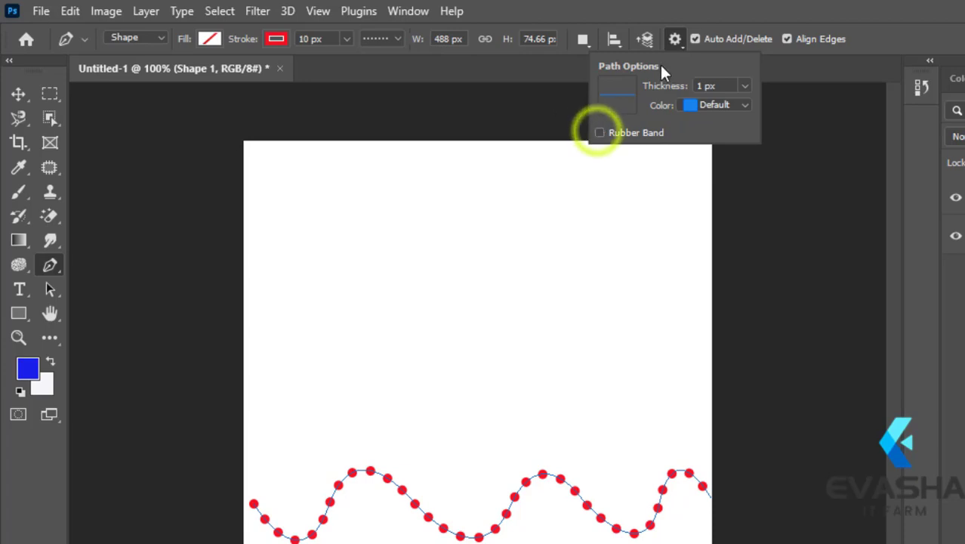
click(675, 40)
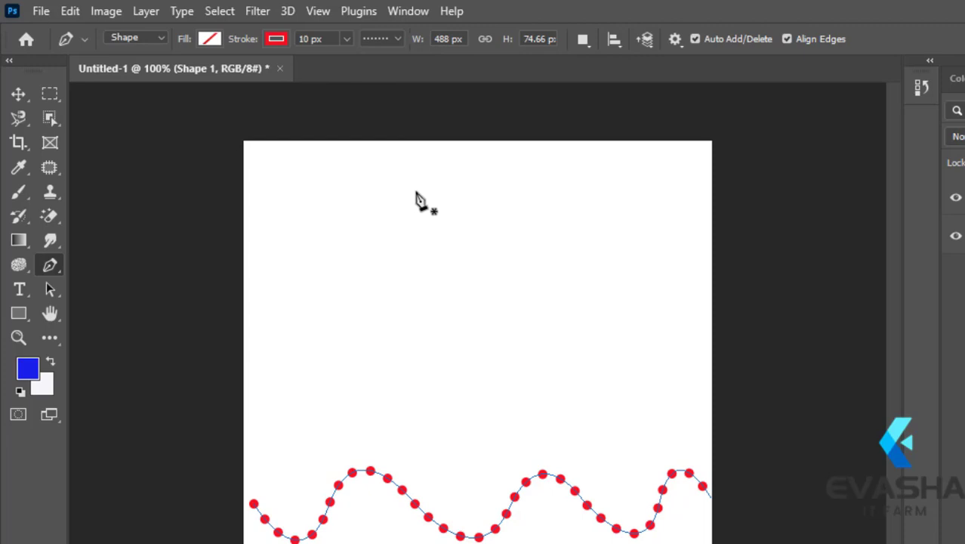
- Select the area around the dotted wave, move it up to the top of the canvas, and clear the selection
click(49, 94)
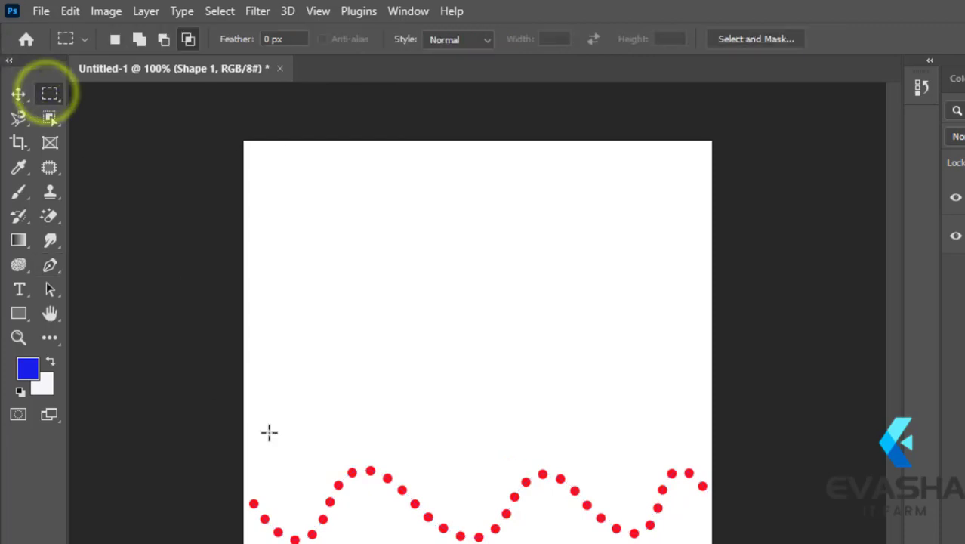
drag(248, 441, 709, 543)
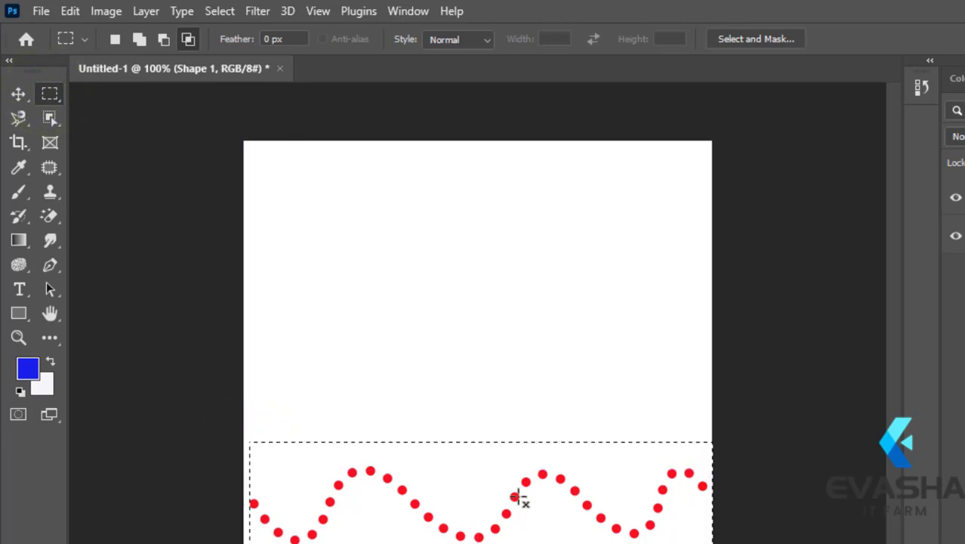
click(18, 94)
click(337, 481)
mouse_move(357, 362)
mouse_down()
mouse_move(355, 231)
mouse_move(323, 184)
mouse_move(333, 188)
mouse_up()
click(50, 93)
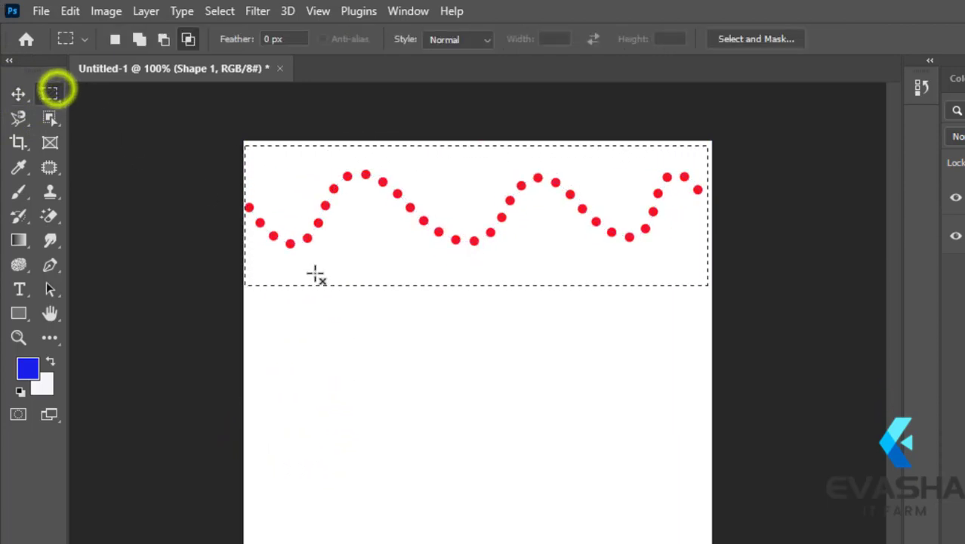
click(433, 330)
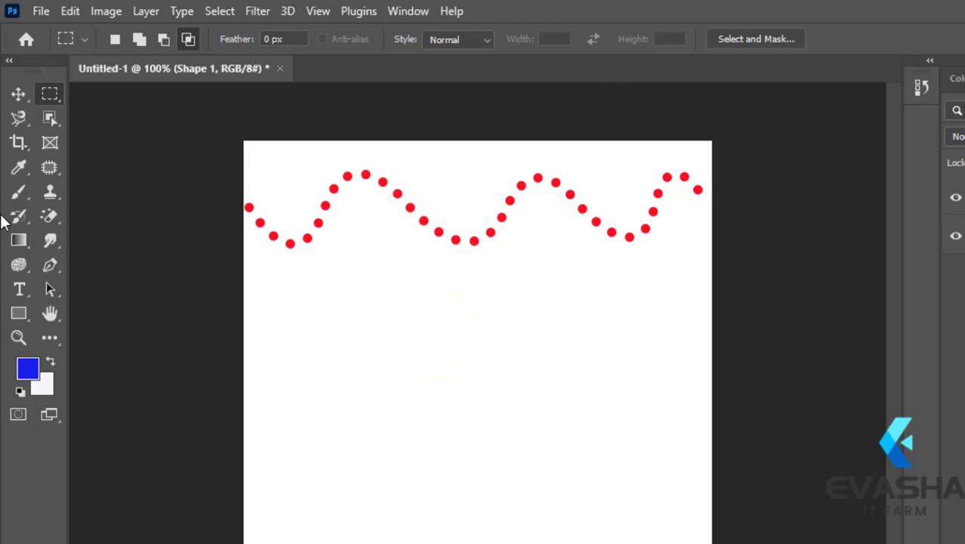
- Draw a second dotted wave, about 478 px wide and 164 px high, across the canvas's lower part with the Pen tool, Rubber Band off
click(50, 264)
click(97, 265)
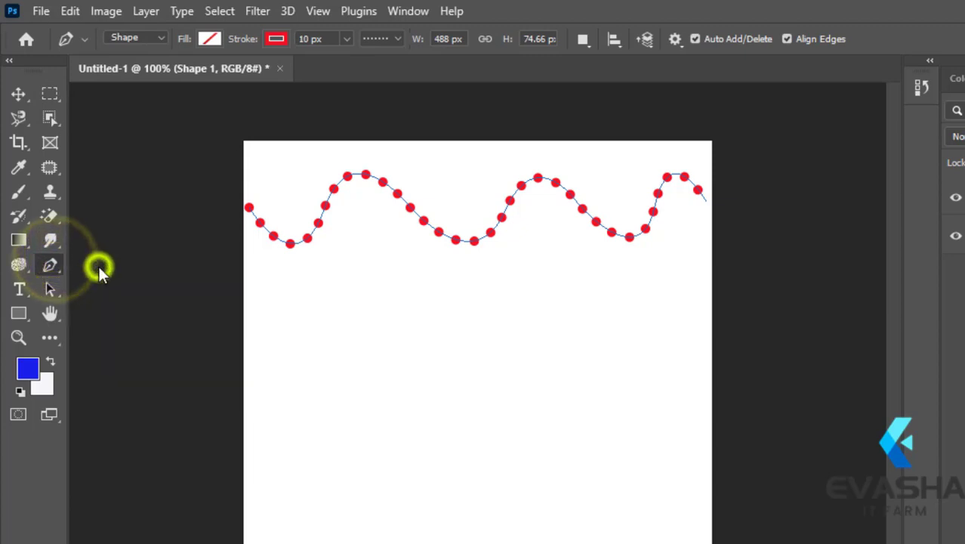
click(675, 38)
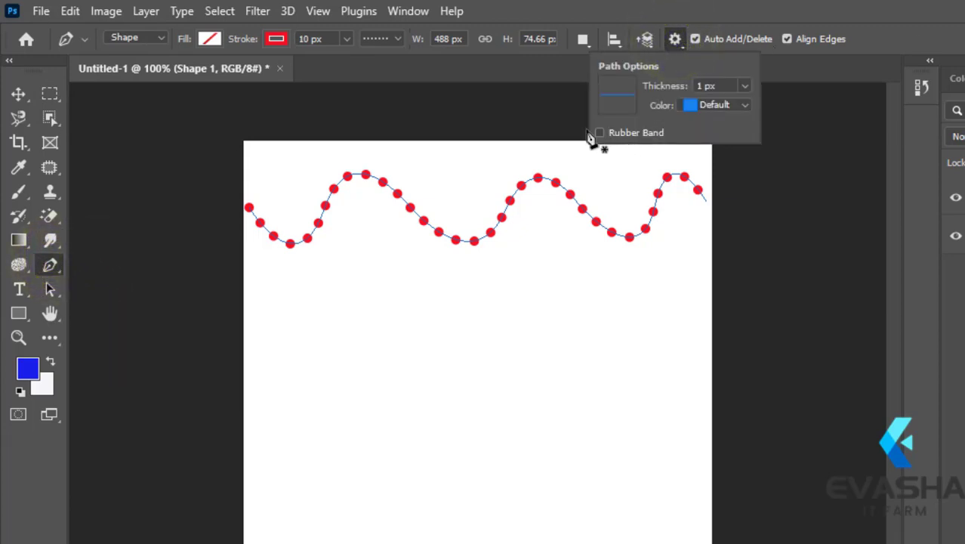
click(674, 38)
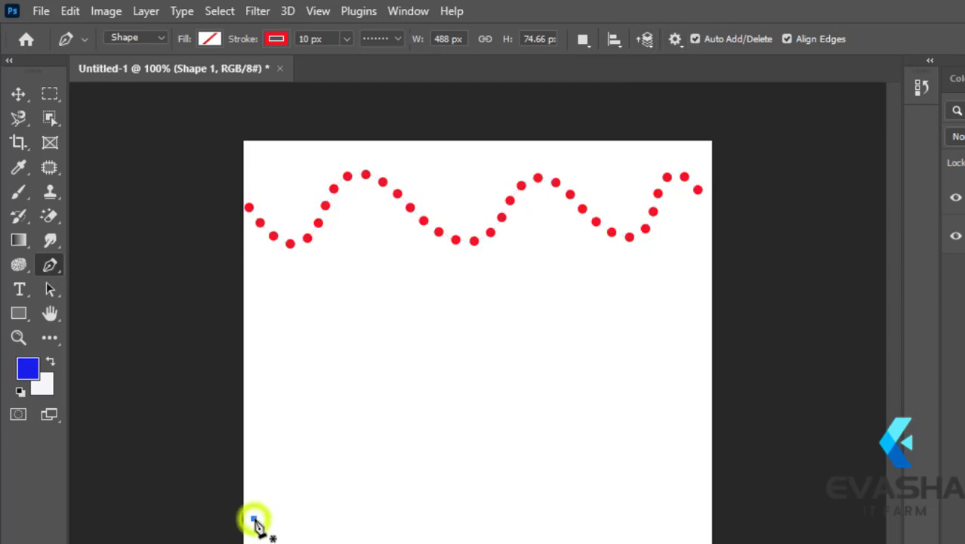
click(254, 518)
mouse_move(326, 518)
mouse_down()
mouse_move(349, 489)
mouse_move(334, 446)
mouse_up()
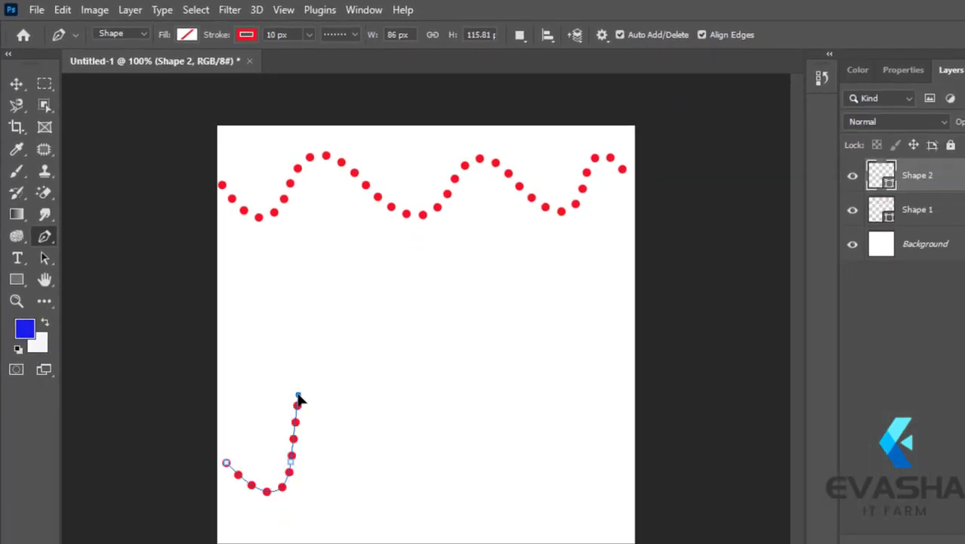
click(348, 462)
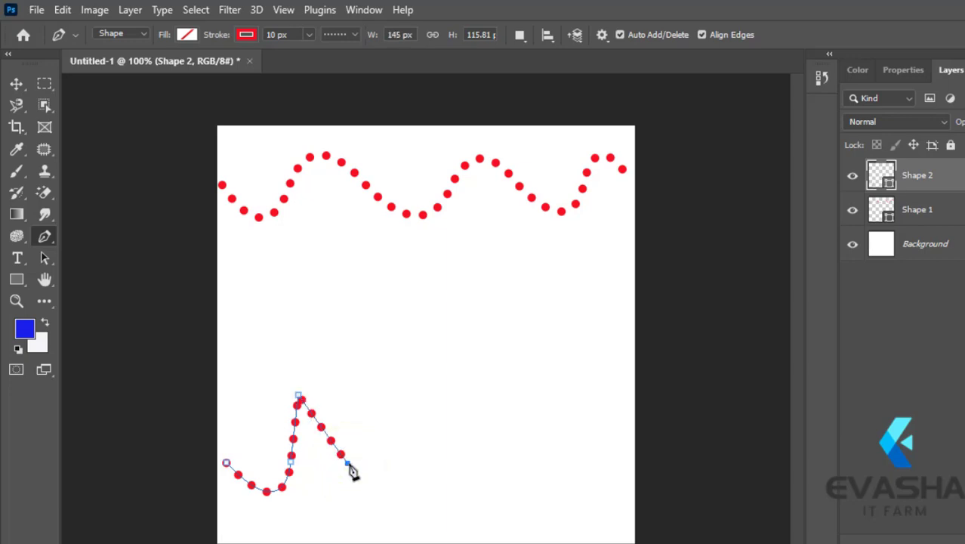
mouse_move(415, 456)
mouse_down()
mouse_move(431, 448)
mouse_move(428, 390)
mouse_up()
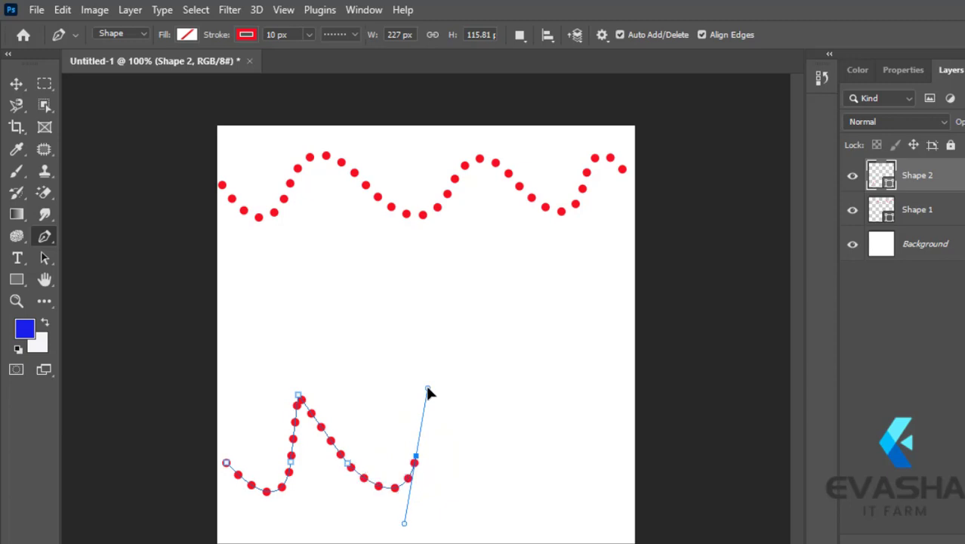
click(496, 466)
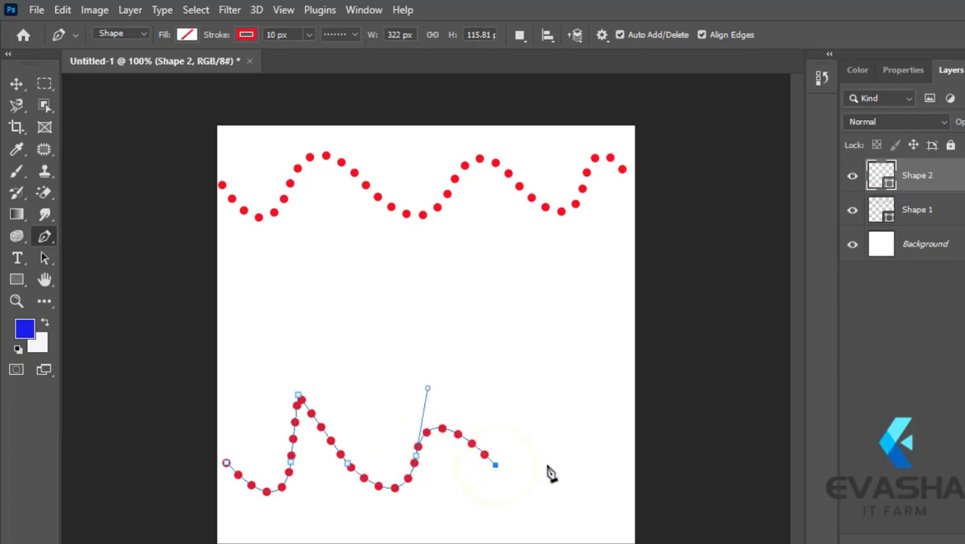
mouse_move(556, 465)
mouse_down()
mouse_move(578, 464)
mouse_move(608, 342)
mouse_move(550, 315)
mouse_up()
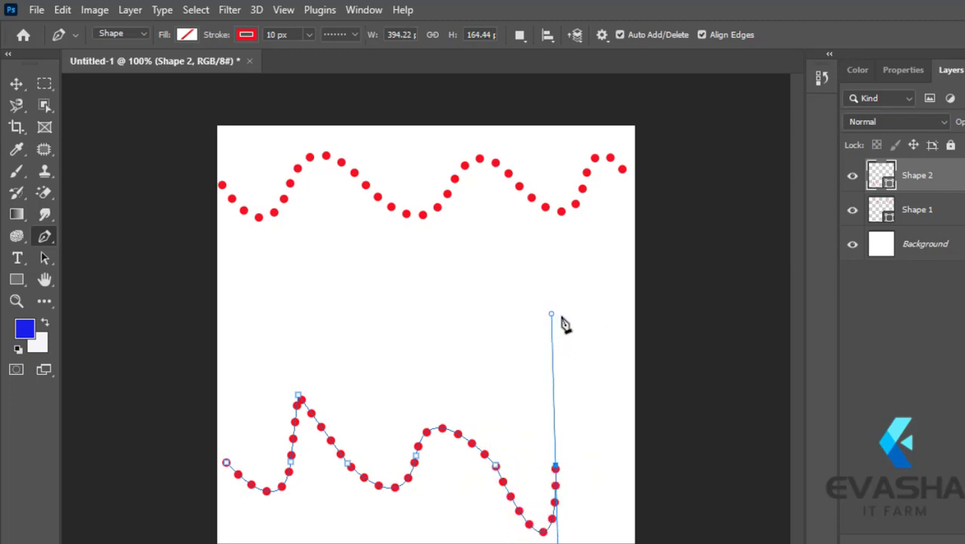
click(625, 468)
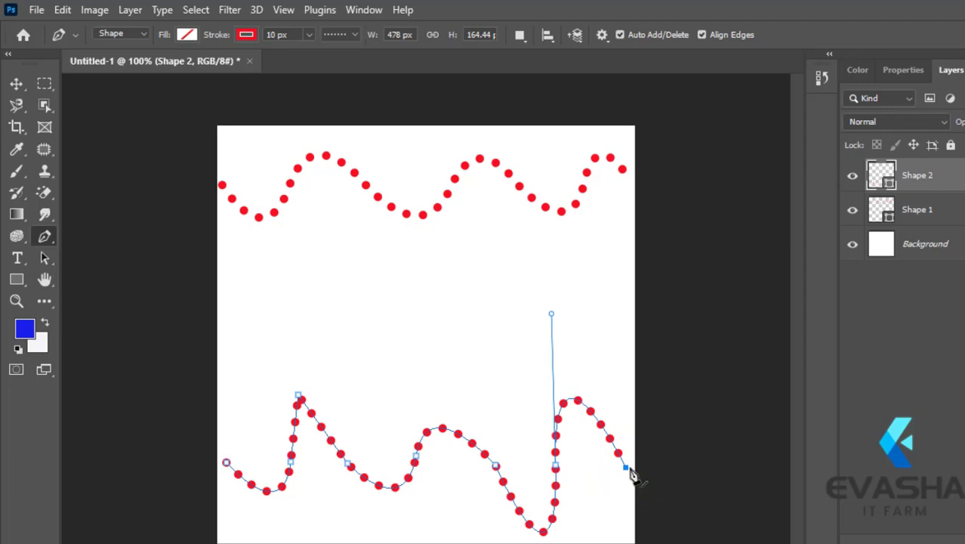
key(Return)
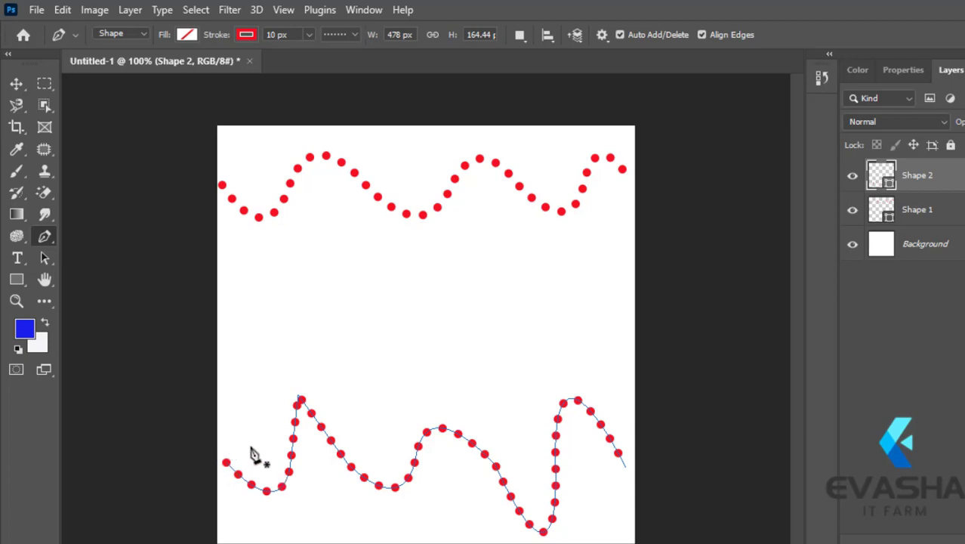
- Select the area around the lower wave and delete that shape
click(45, 83)
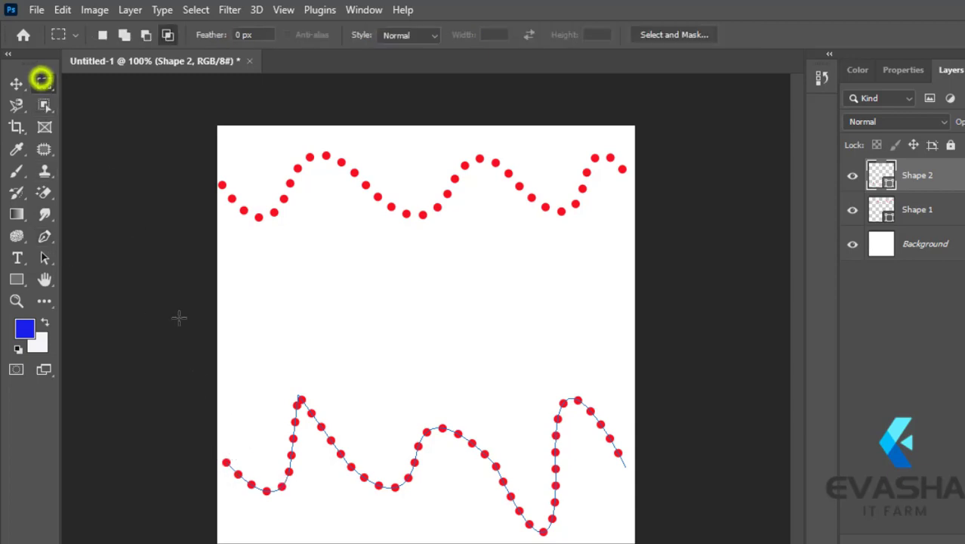
drag(226, 387, 651, 521)
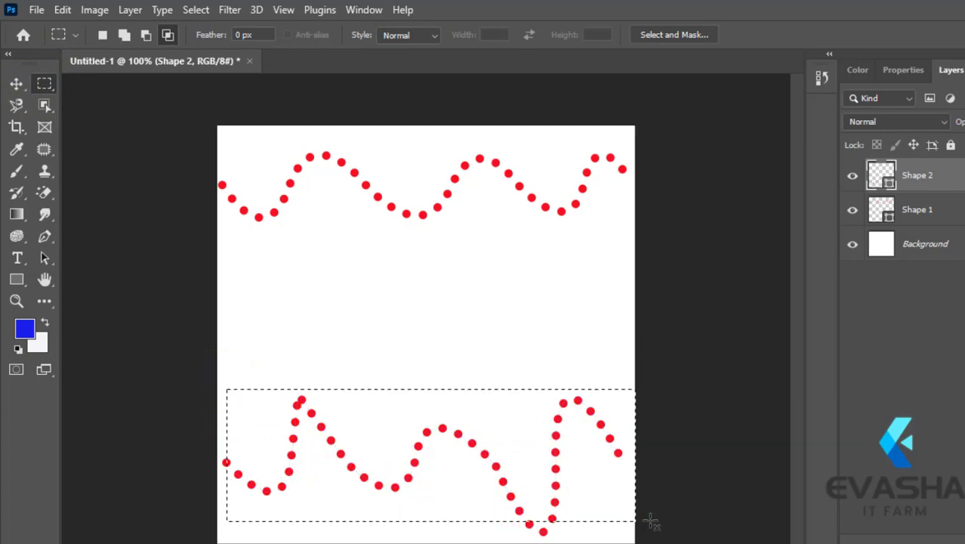
key(Delete)
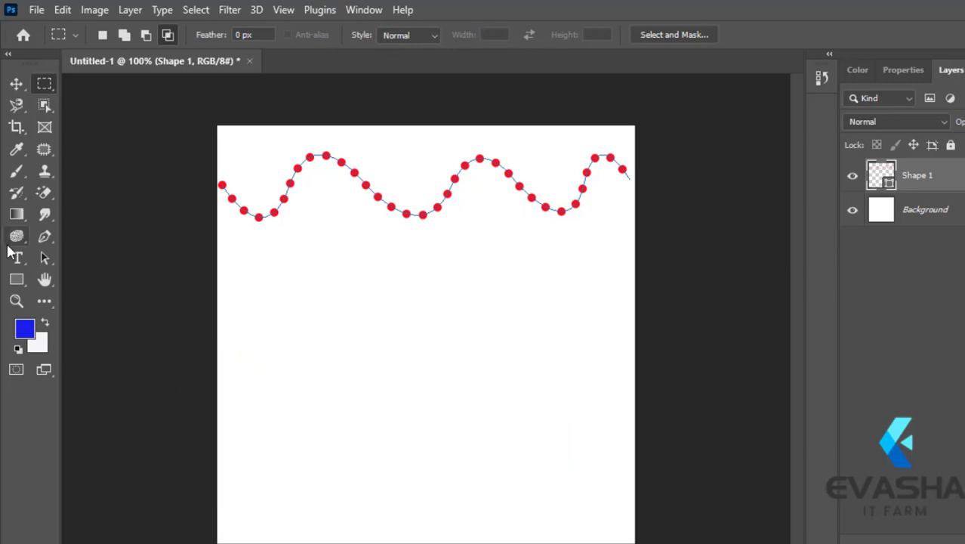
- Return to the Pen tool and turn on Rubber Band in its path options
click(44, 237)
click(105, 237)
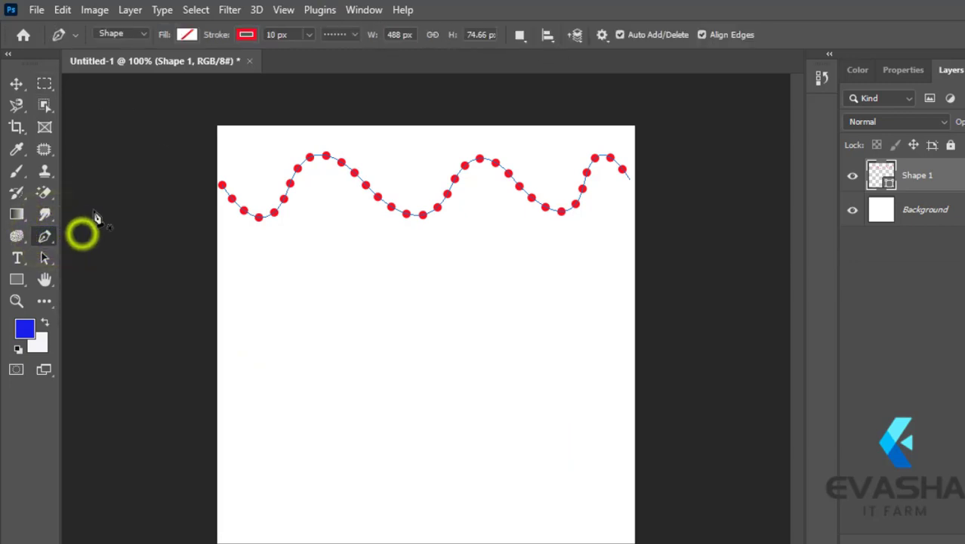
click(602, 35)
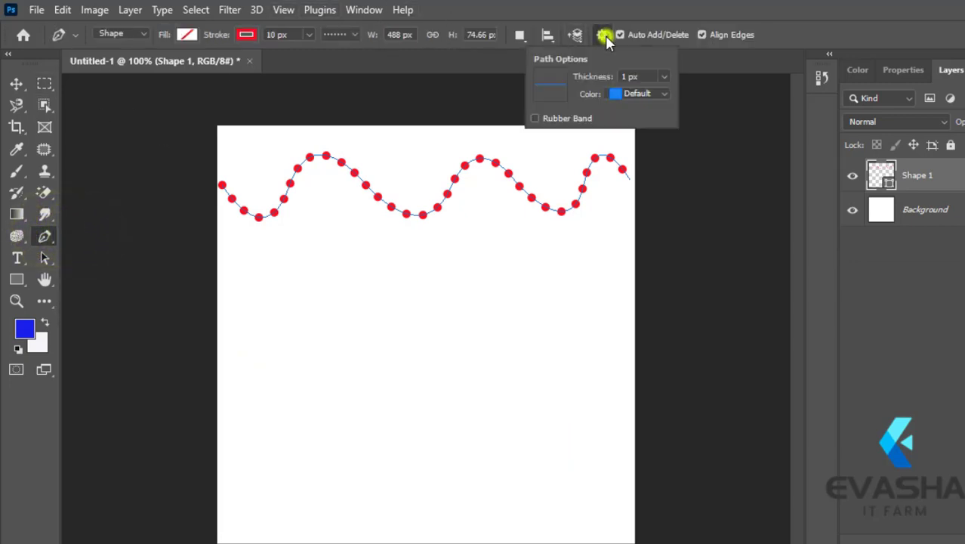
click(534, 119)
click(604, 34)
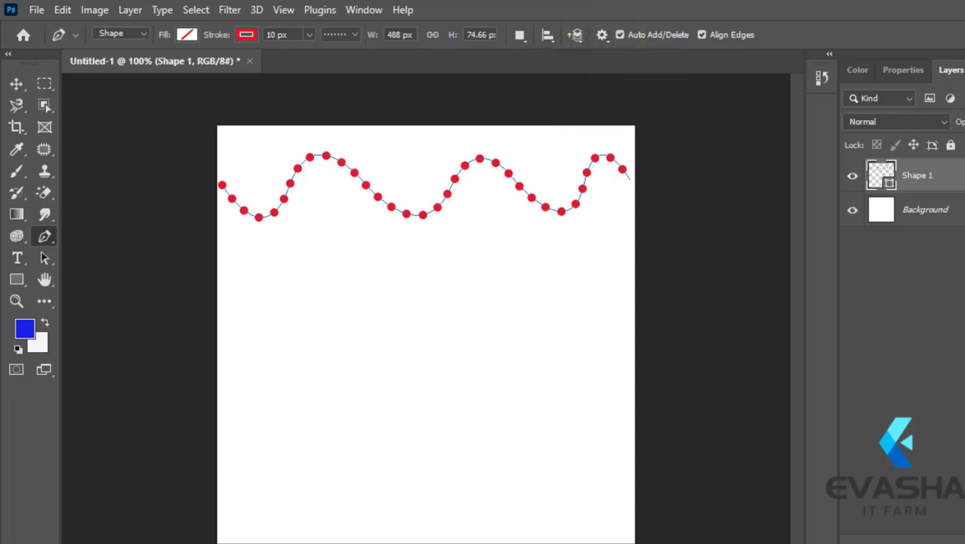
- Draw a dotted wave about 488 px wide and 102 px high across the canvas's lower part with the Pen tool, then finish the path
click(227, 453)
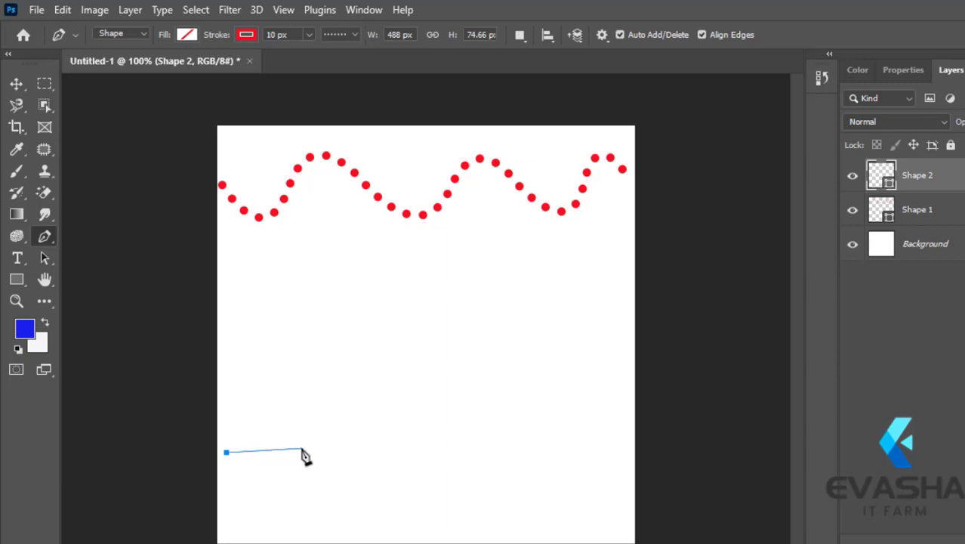
mouse_move(302, 449)
mouse_down()
mouse_move(322, 446)
mouse_move(331, 396)
mouse_move(300, 347)
mouse_move(321, 355)
mouse_up()
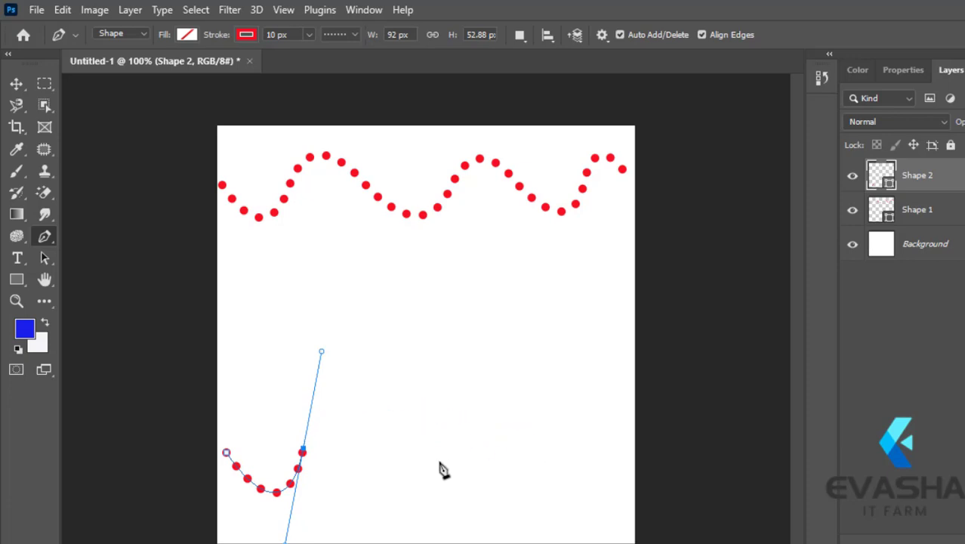
click(387, 455)
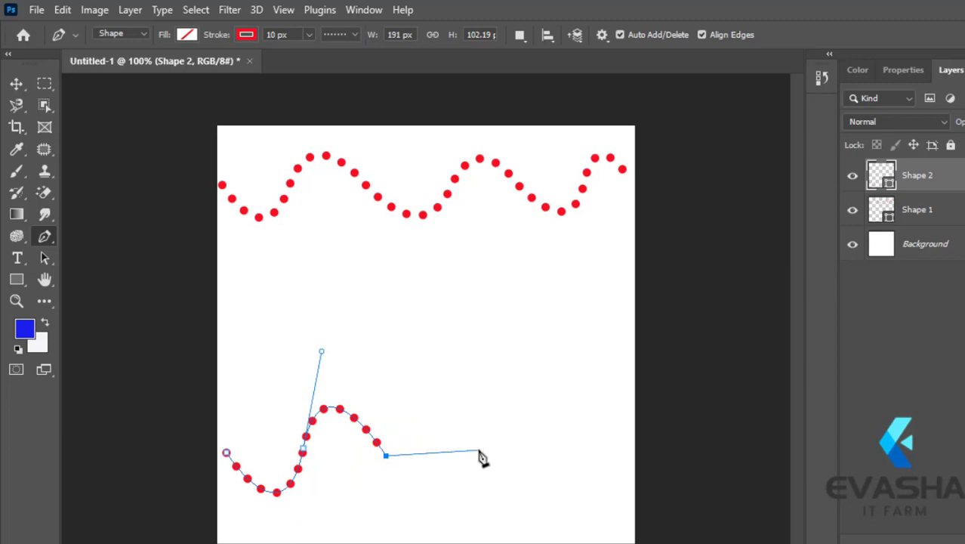
mouse_move(477, 451)
mouse_down()
mouse_move(497, 412)
mouse_move(480, 352)
mouse_move(509, 367)
mouse_up()
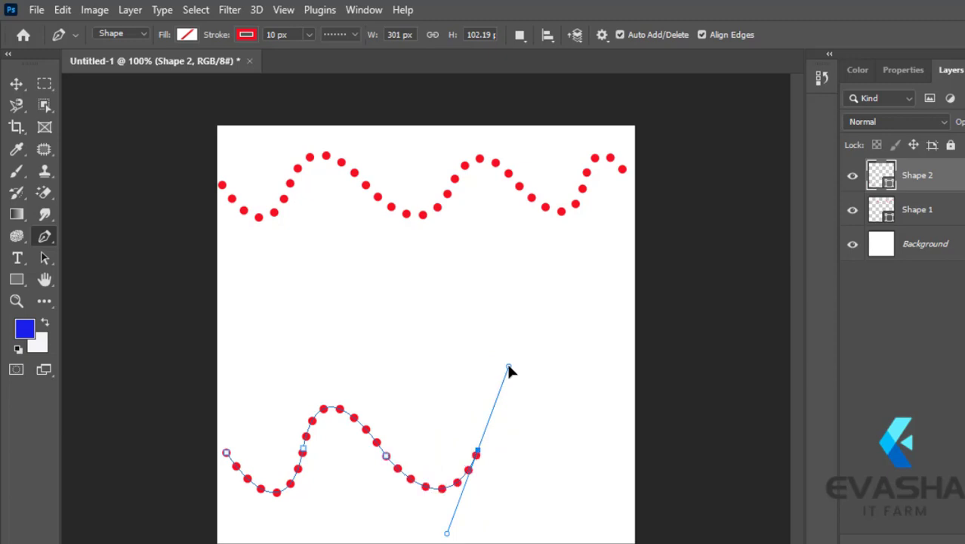
click(570, 459)
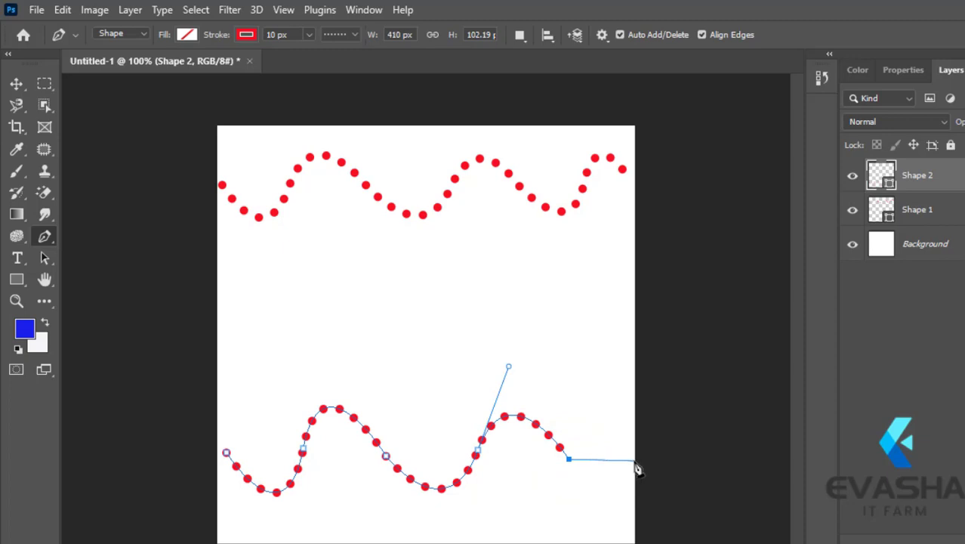
drag(634, 459, 633, 414)
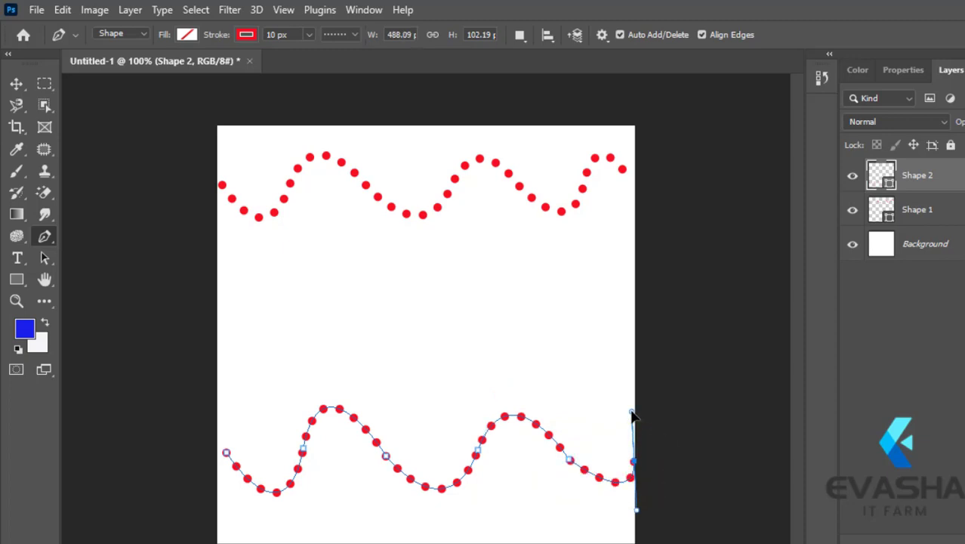
key(Return)
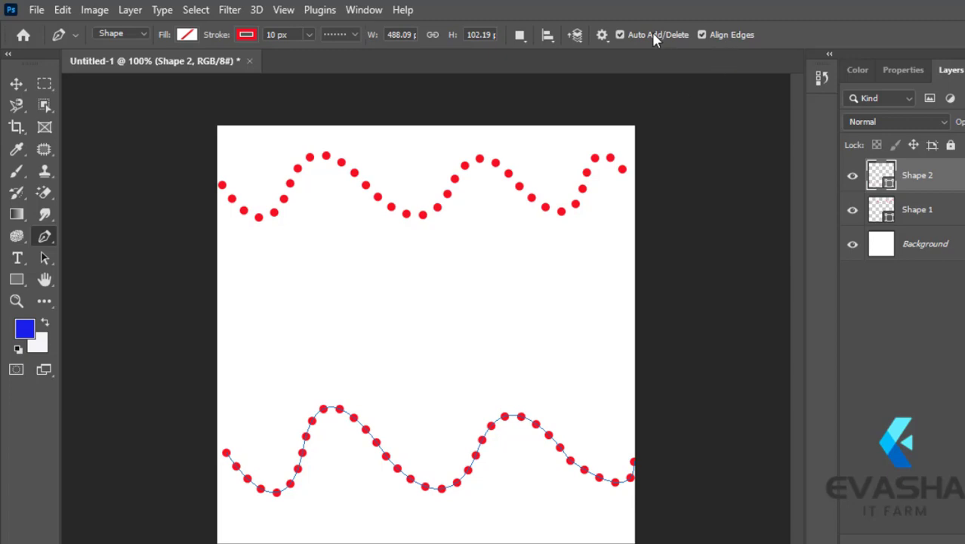
- Turn off Rubber Band in the Pen tool's path options
click(602, 36)
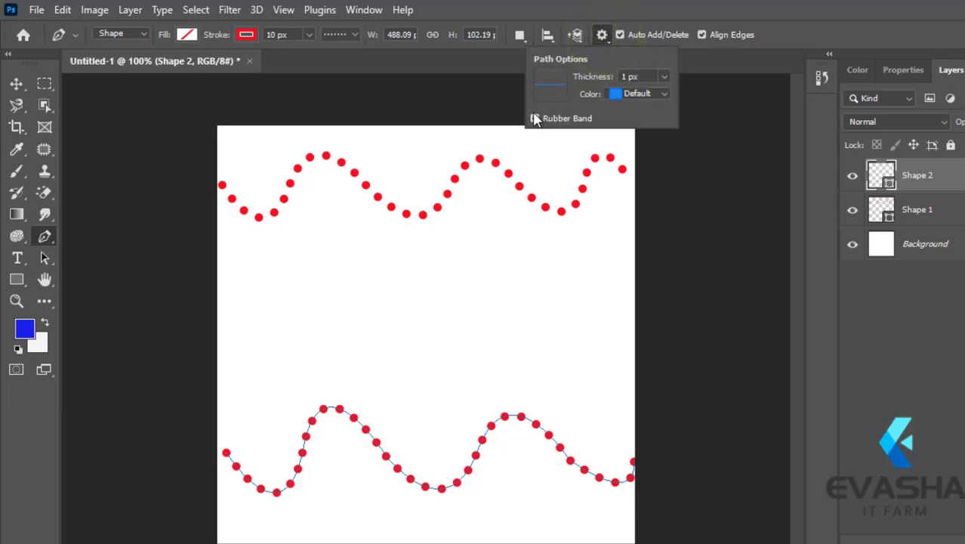
click(534, 118)
click(603, 31)
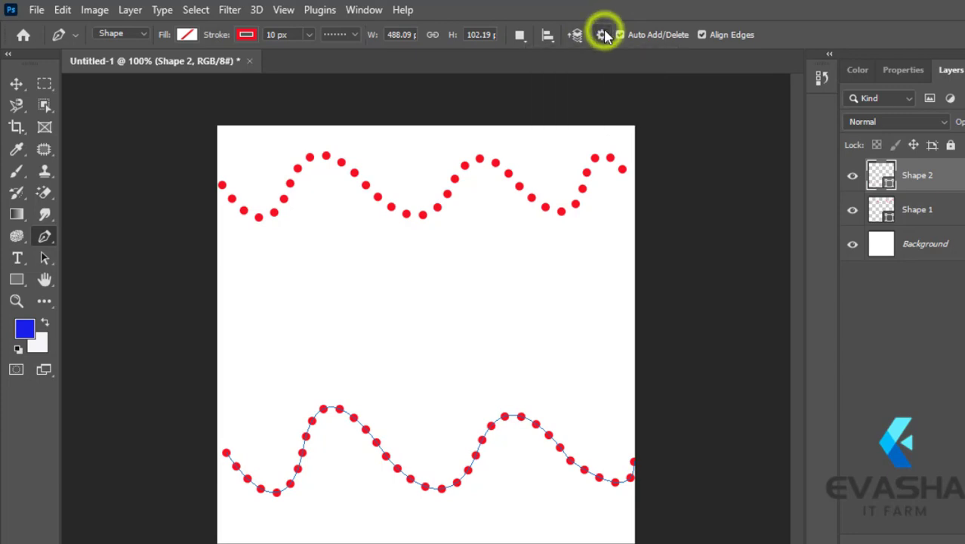